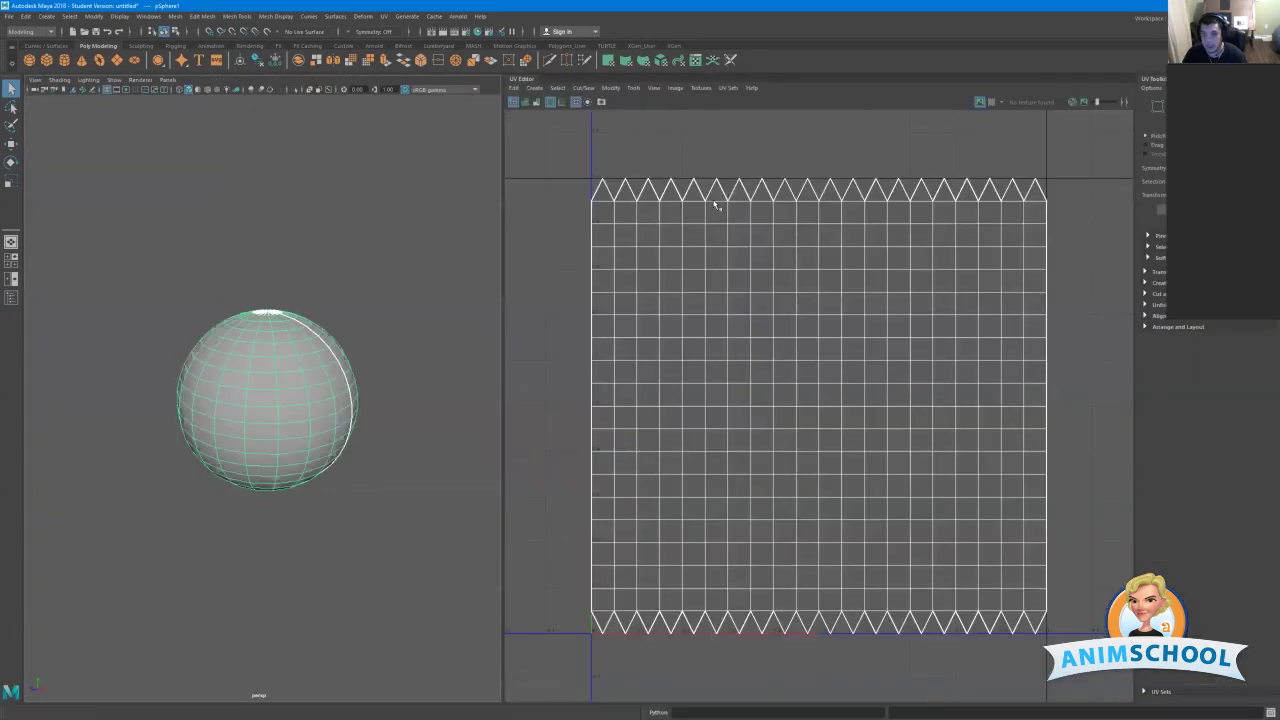
Select all of the sphere's edges across the whole mesh.
right_click_drag(780, 308, 766, 257, "alt")
left_click_drag(420, 350, 334, 326, "alt")
right_click_drag(334, 326, 348, 389, "alt")
left_click_drag(348, 389, 306, 285, "alt")
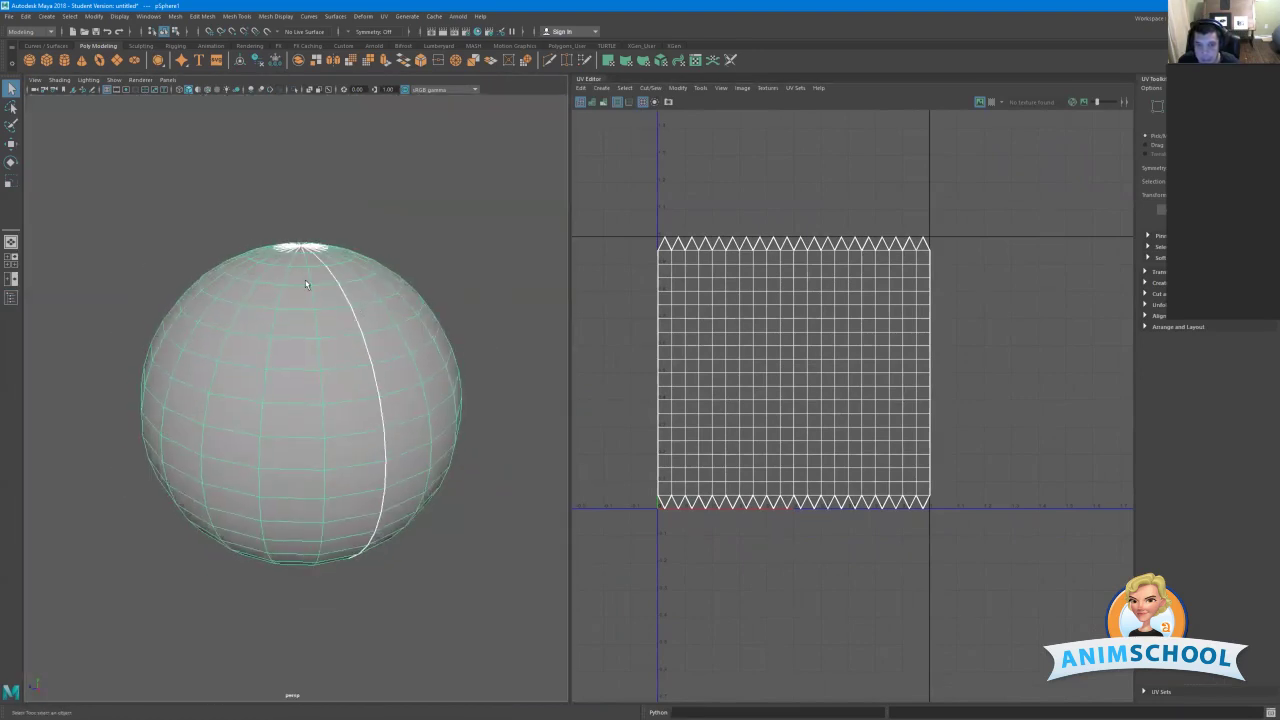
right_click(306, 285)
right_click_drag(301, 252, 301, 250)
left_click_drag(154, 149, 544, 676)
left_click_drag(401, 636, 402, 584, "alt")
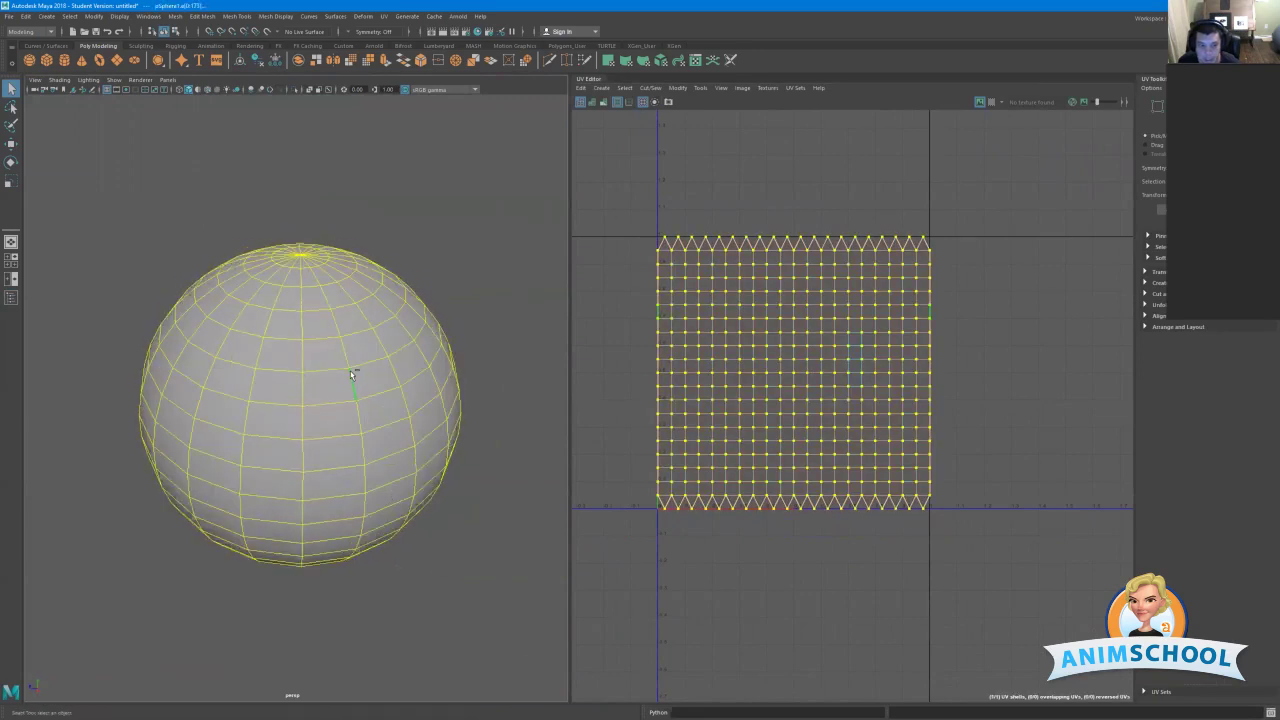
right_click(351, 374, "ctrl")
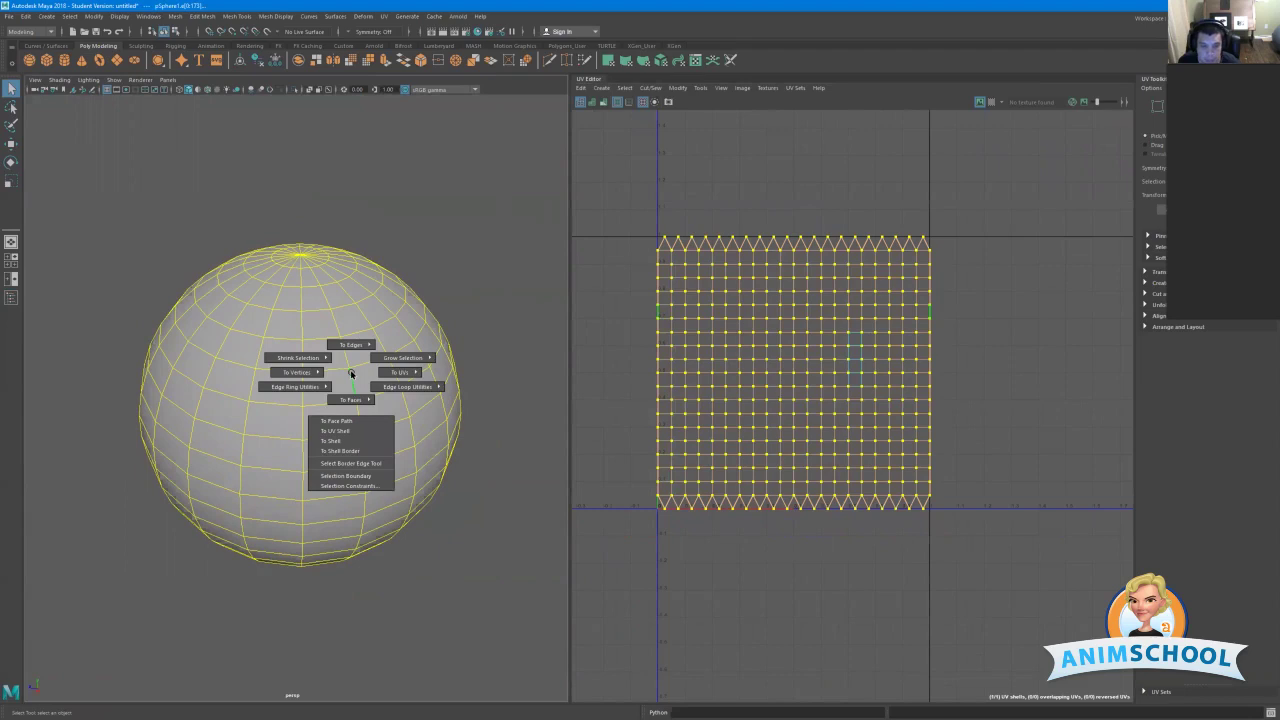
left_click(400, 372)
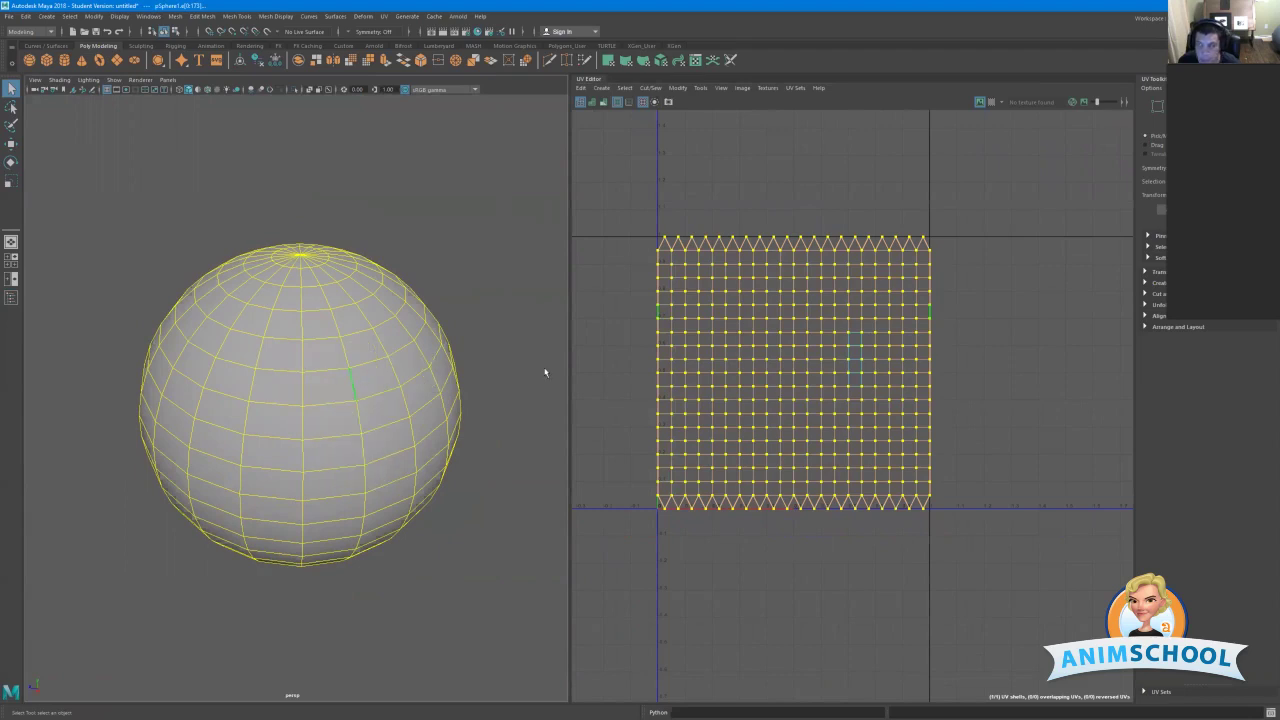
Sew the sphere's UVs together along all the selected edges.
left_click(1158, 293)
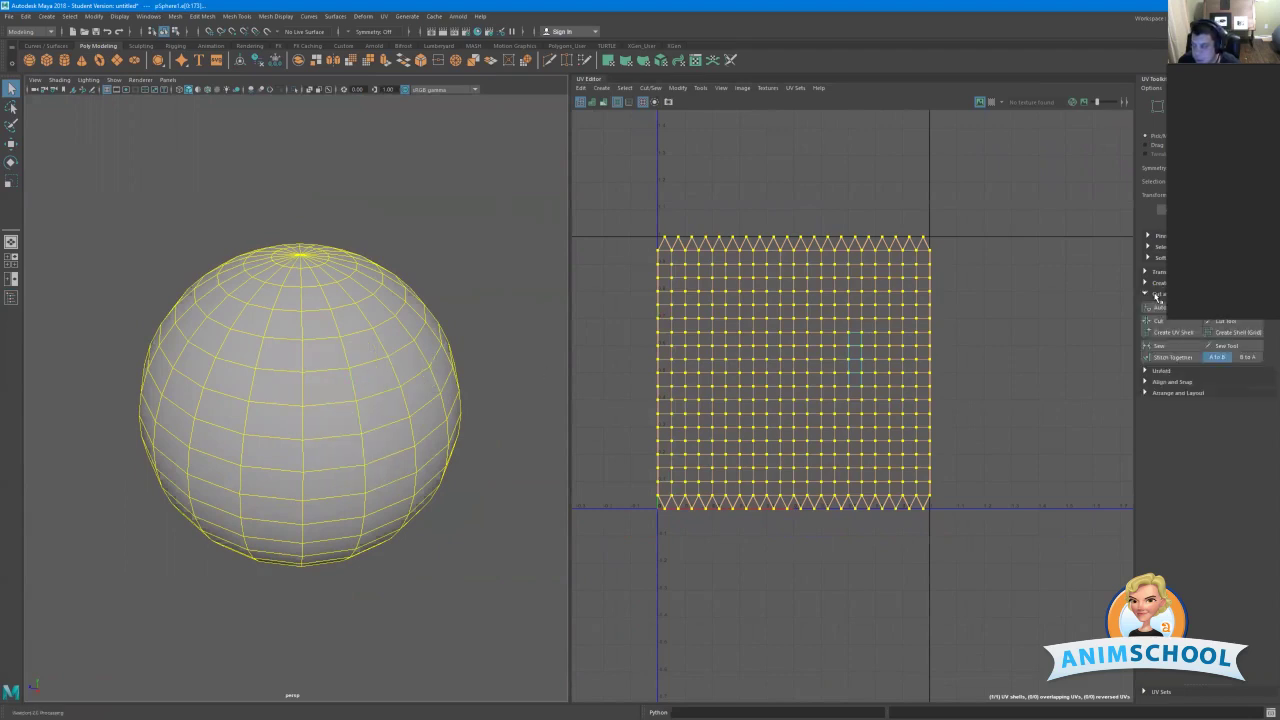
left_click(1160, 370)
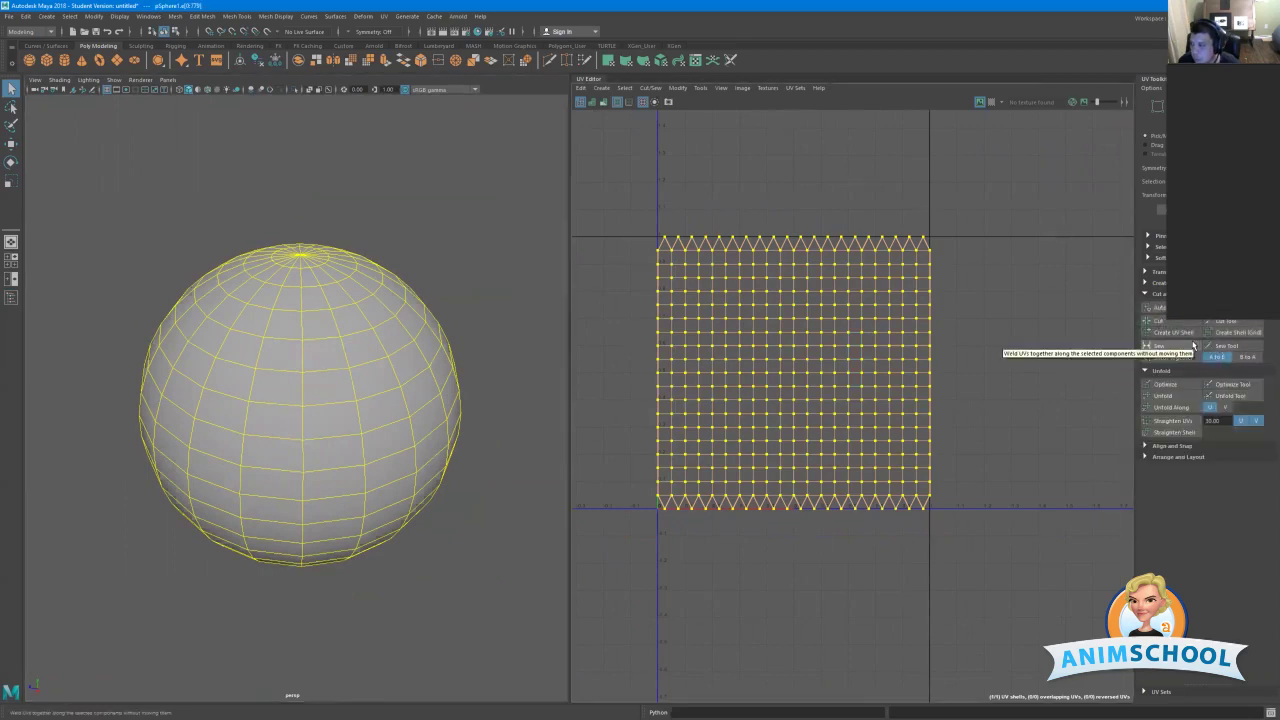
left_click(1192, 345)
left_click(959, 312)
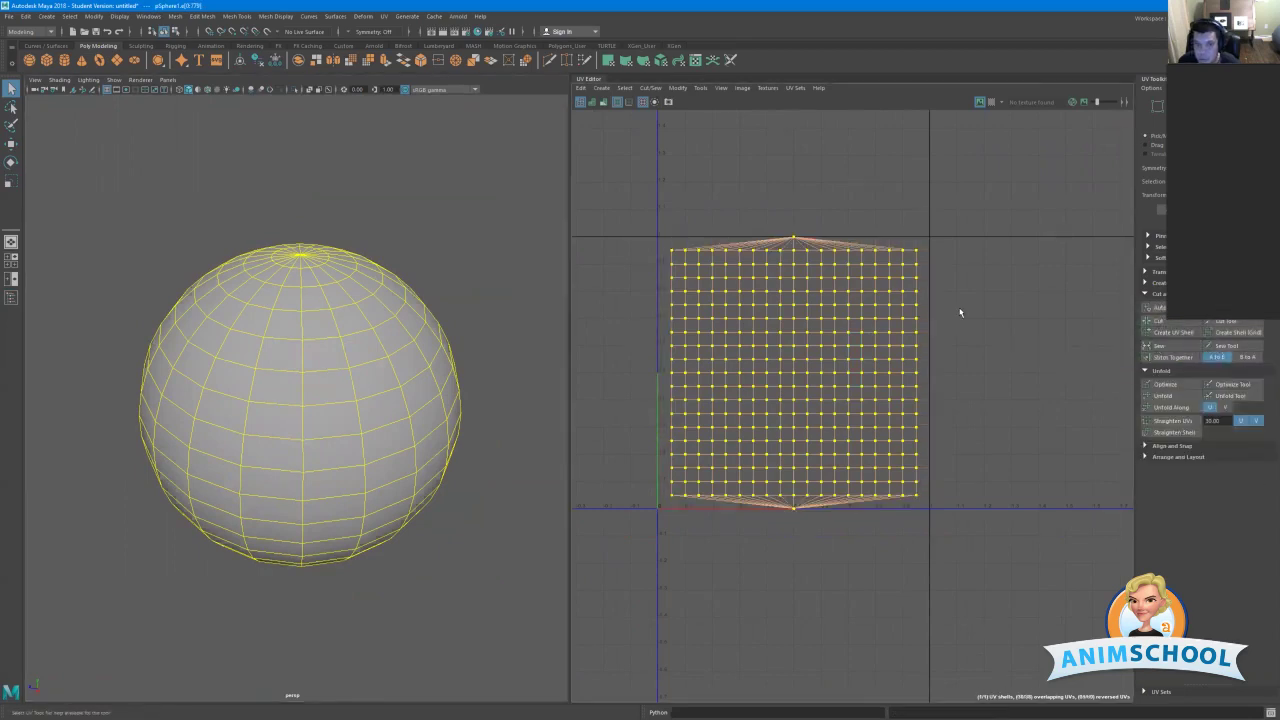
Cut a UV seam along one longitudinal edge line of the sphere from pole to pole.
left_click_drag(241, 316, 323, 291, "alt")
scroll(323, 291, "up", 2)
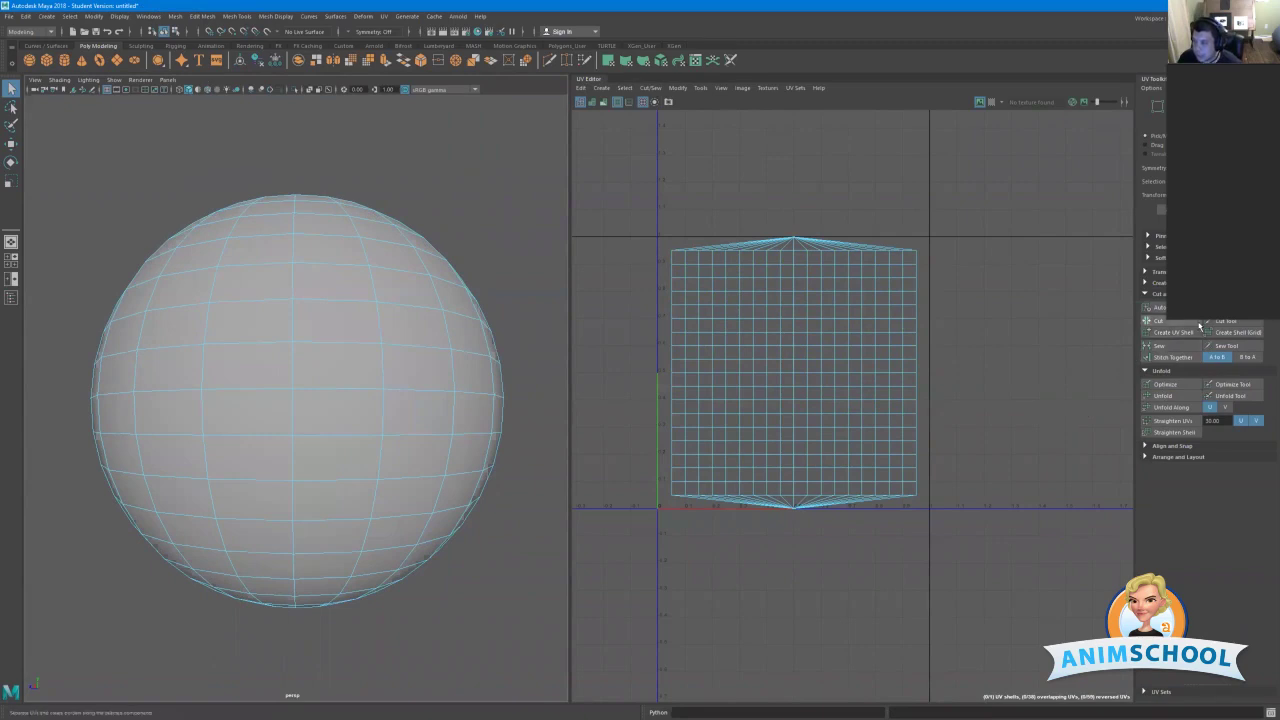
left_click(1229, 321)
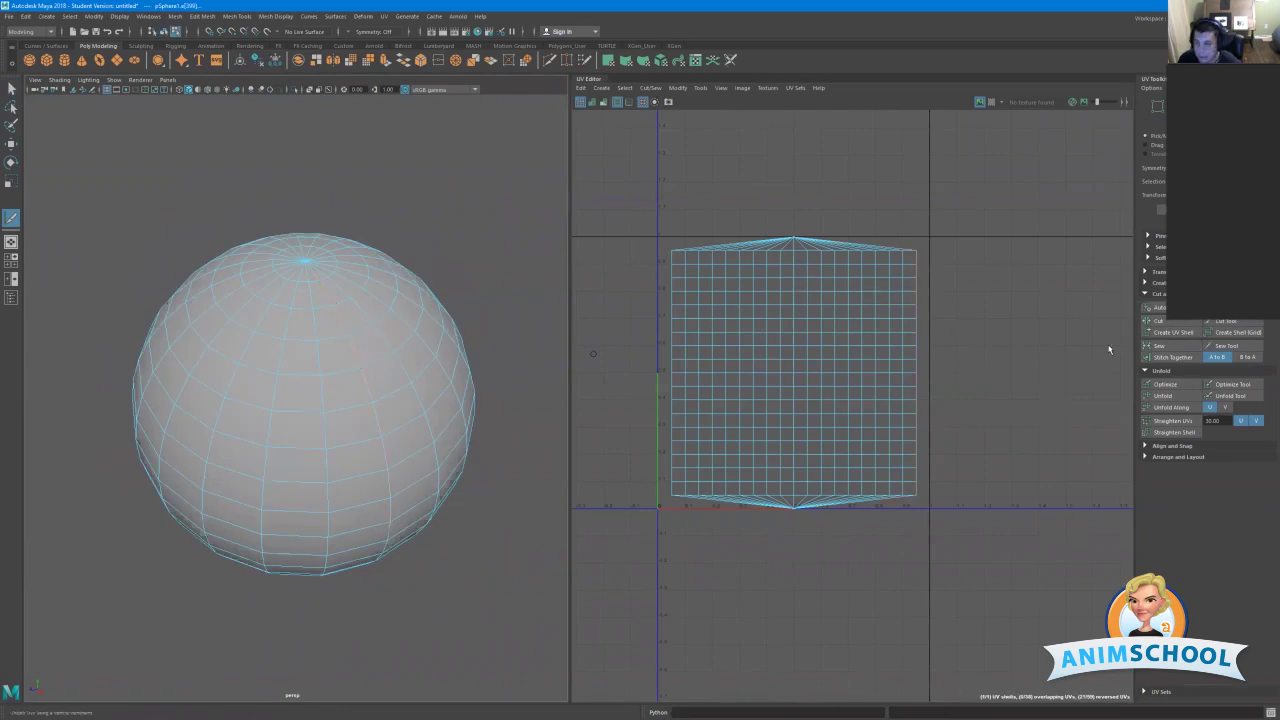
left_click(1160, 320)
left_click(484, 320)
left_click_drag(491, 358, 498, 338, "alt")
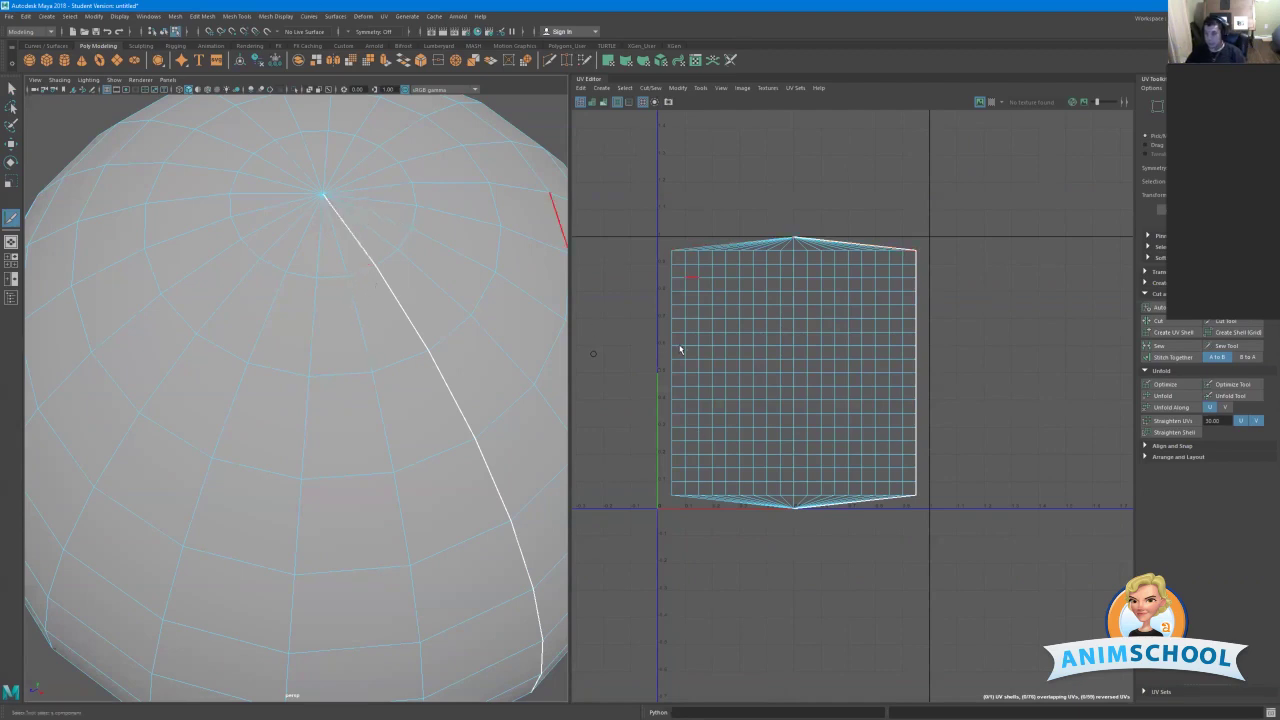
Cut a second pole-to-pole UV seam with the Cut tool, splitting the sphere's UVs into two shells.
middle_click_drag(423, 337, 361, 269, "alt")
right_click_drag(361, 269, 170, 300, "alt")
left_click_drag(323, 275, 358, 229, "alt")
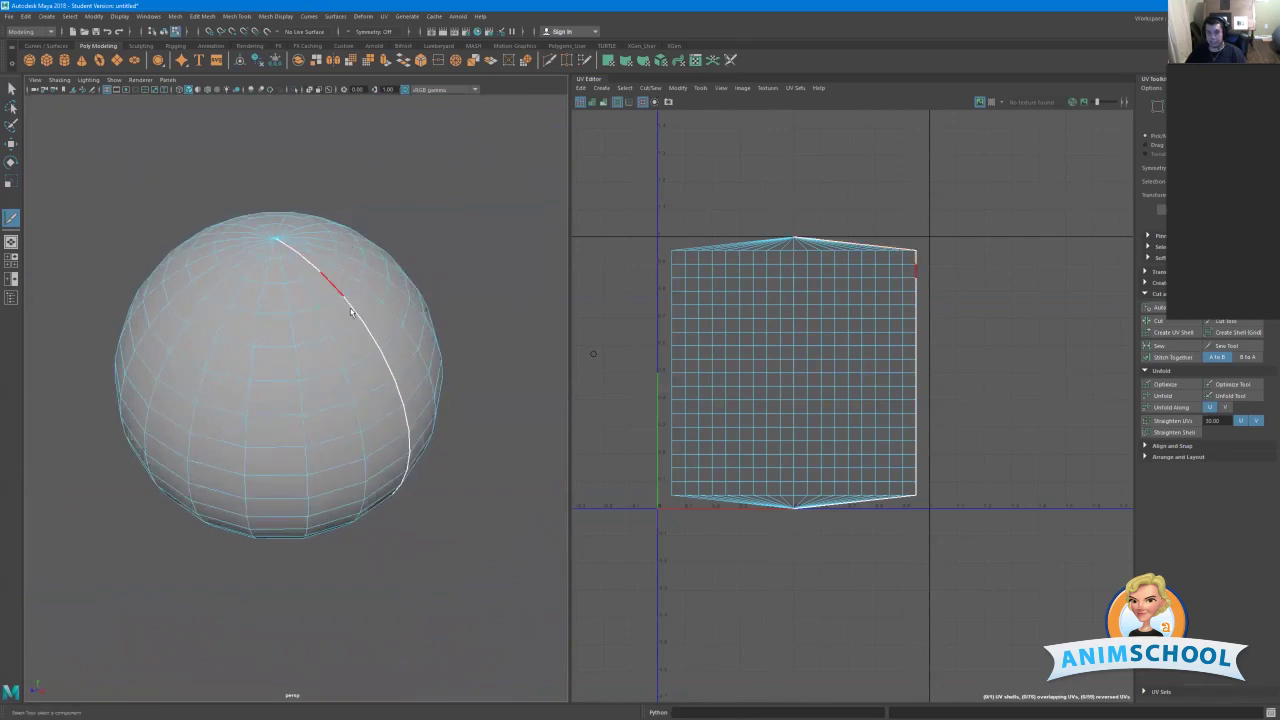
left_click_drag(344, 306, 314, 417, "alt")
key("bracketleft")
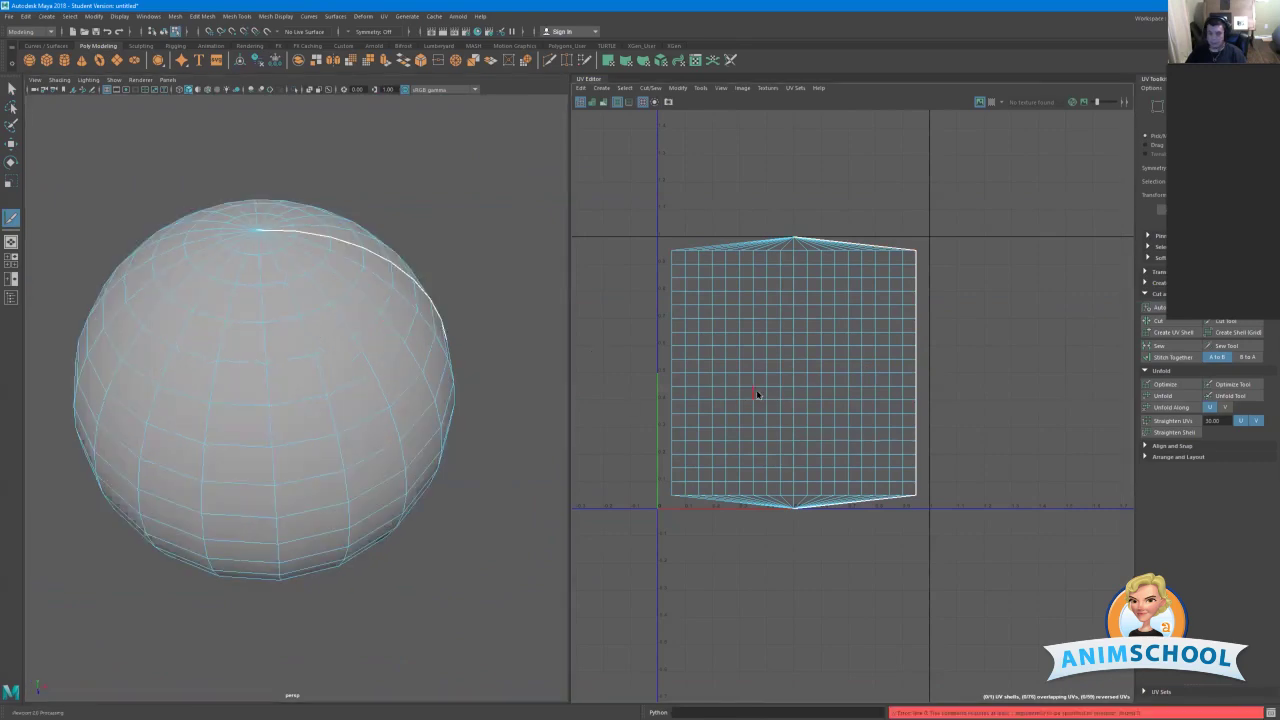
right_click(757, 394, "shift")
right_click(757, 394, "ctrl")
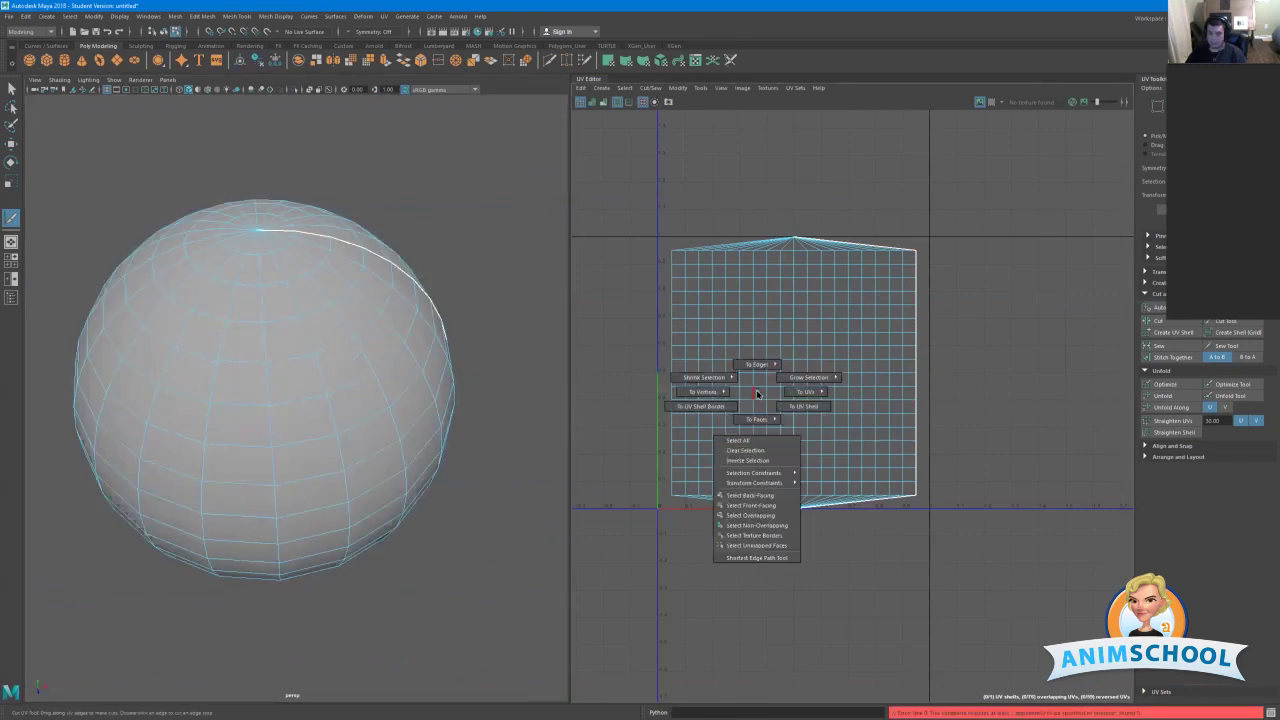
double_click(767, 392)
double_click(782, 395)
right_click(820, 396, "ctrl")
key("ctrl+z")
Select all the sphere's faces and unfold both UV shells.
right_click(278, 409)
right_click_drag(278, 409, 271, 437)
double_click(277, 407)
left_click_drag(398, 432, 409, 466, "alt")
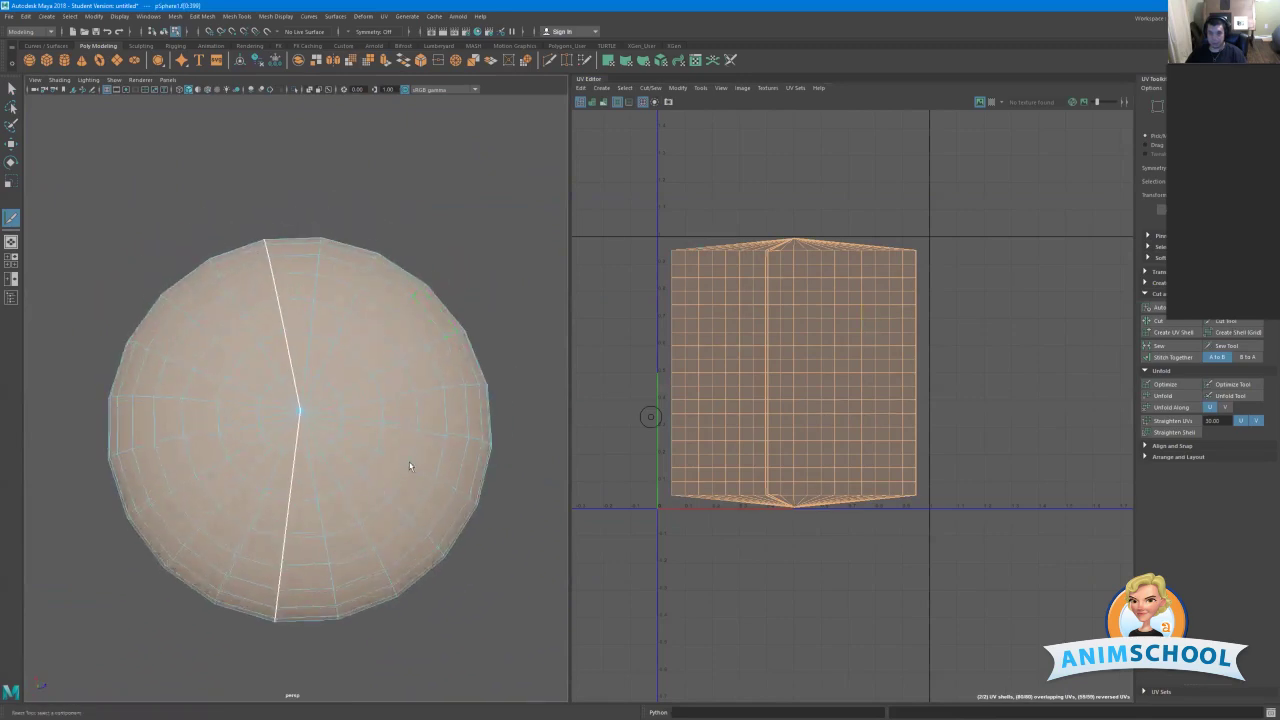
left_click(1180, 397)
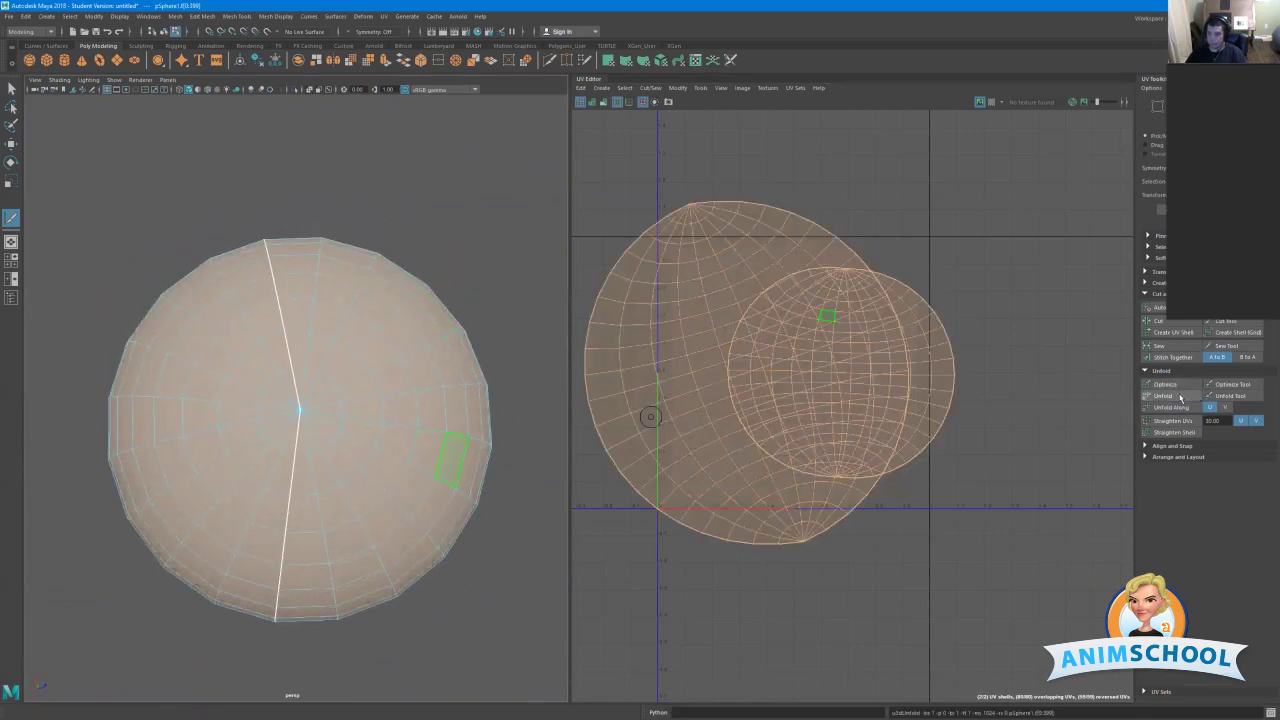
Select the smaller round UV shell and move it clear of the larger one.
scroll(994, 380, "down", 2)
left_click_drag(260, 434, 330, 460, "alt")
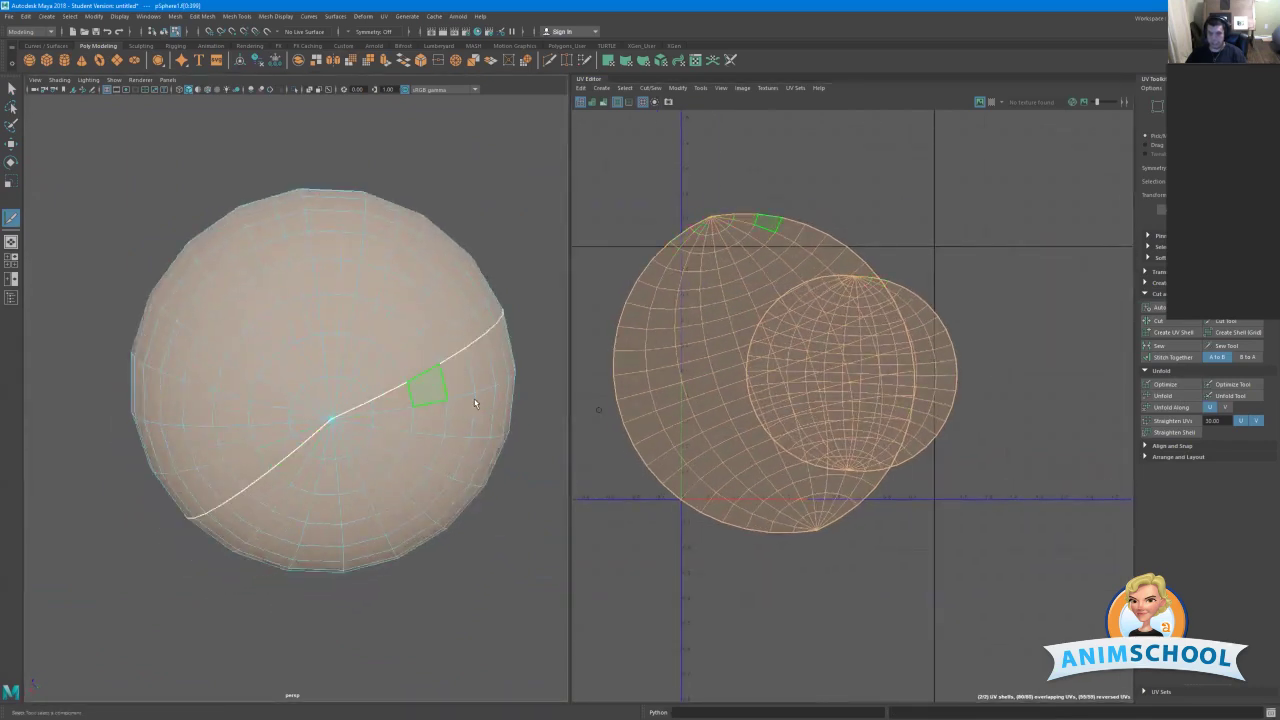
right_click_drag(904, 338, 901, 361)
right_click(894, 352)
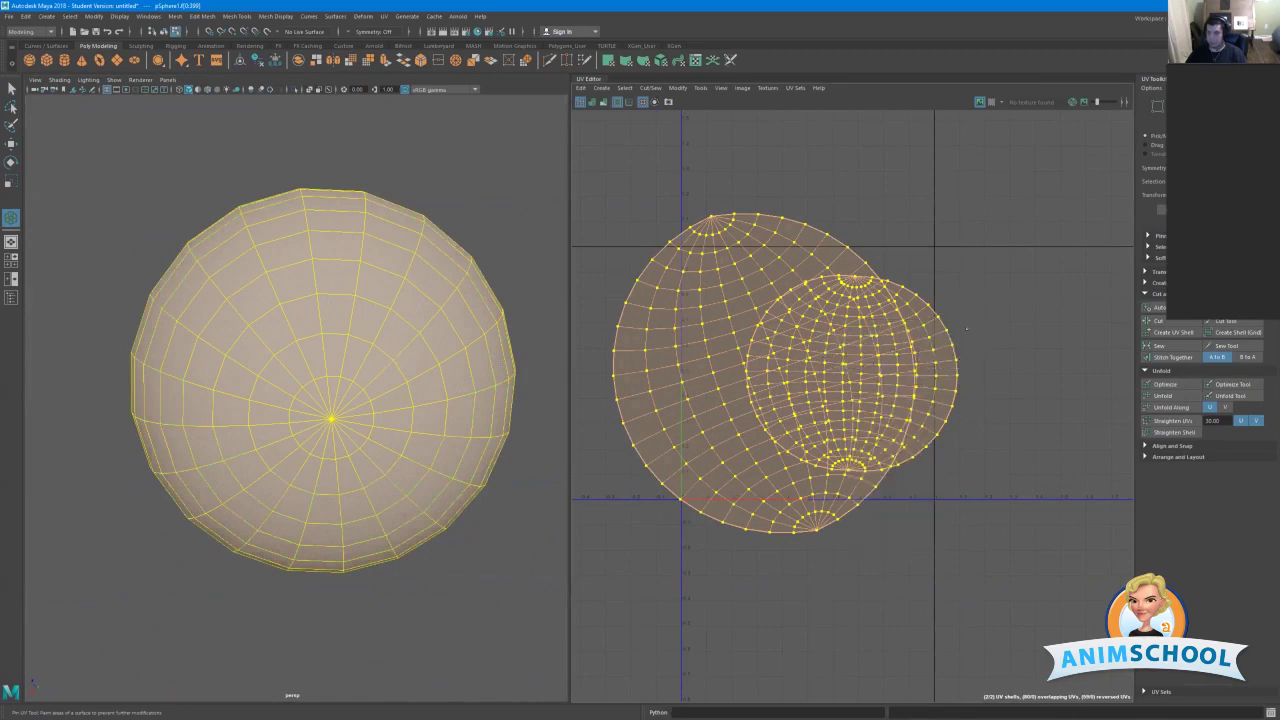
key("q")
right_click_drag(933, 348, 933, 371)
double_click(941, 345)
key("w")
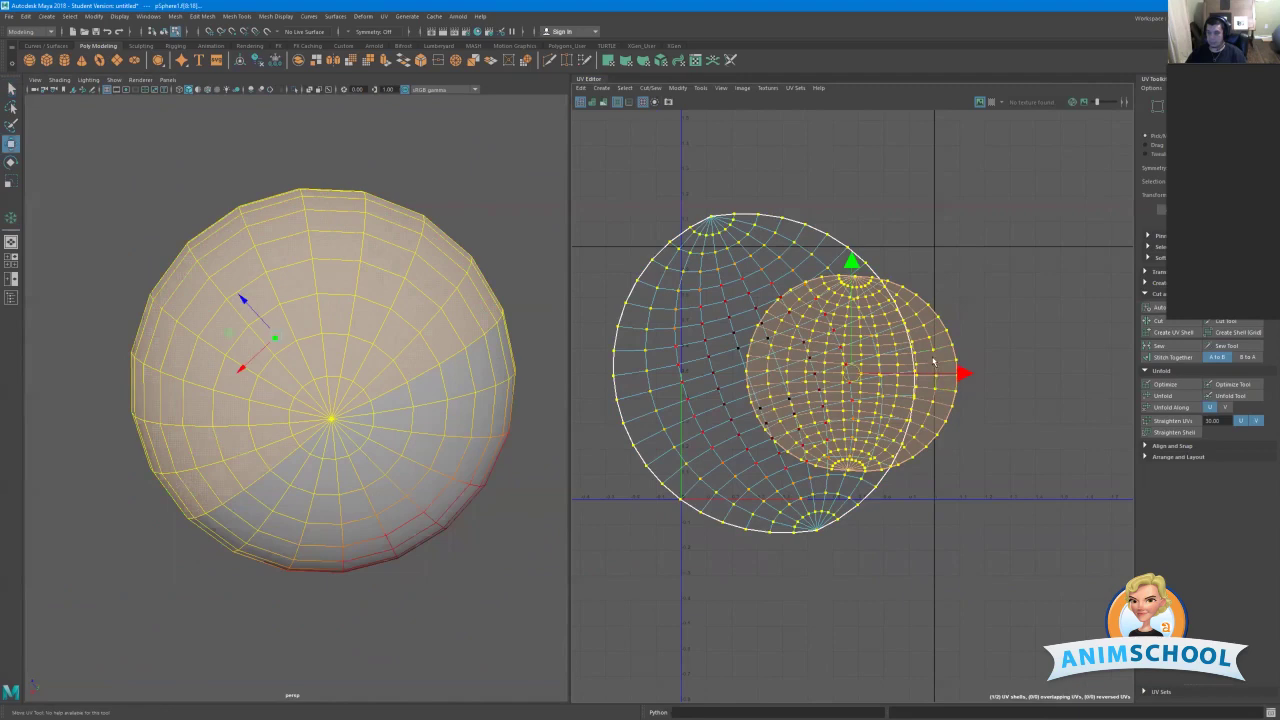
left_click_drag(855, 373, 1032, 292)
Select the larger UV shell and move it farther away from the smaller shell.
double_click(786, 420)
left_click_drag(758, 376, 671, 318)
scroll(900, 370, "down", 3)
middle_click_drag(919, 395, 981, 448, "alt")
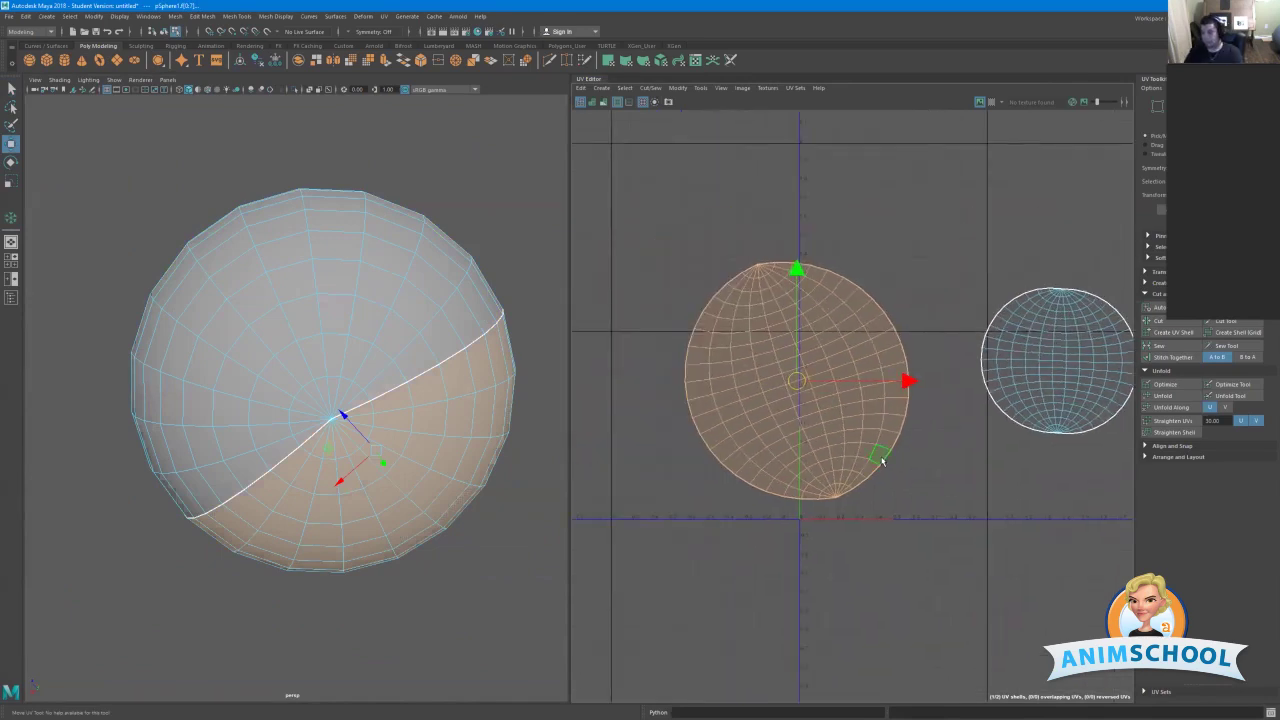
Cut the half-moon UV shell across its middle edge line and move the separated lower piece away.
right_click_drag(866, 267, 848, 262)
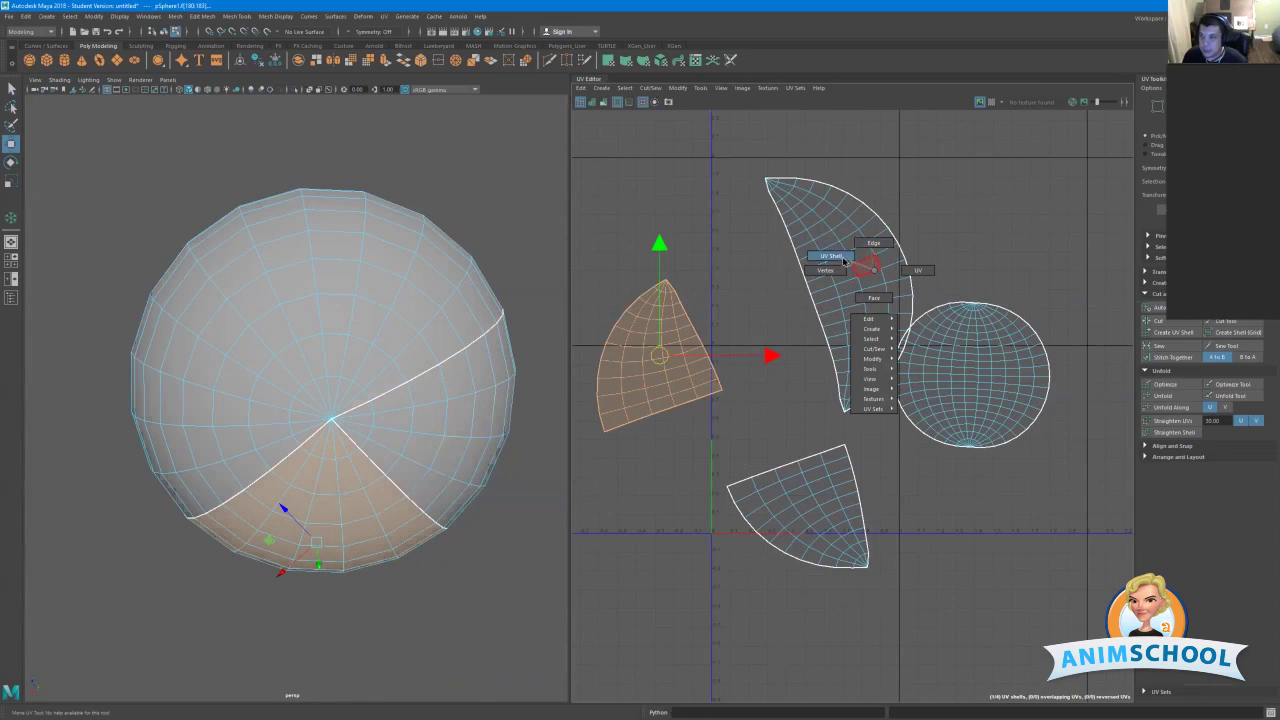
left_click(866, 260)
double_click(877, 276)
left_click(1162, 321)
right_click_drag(831, 350, 829, 373)
left_click(868, 340)
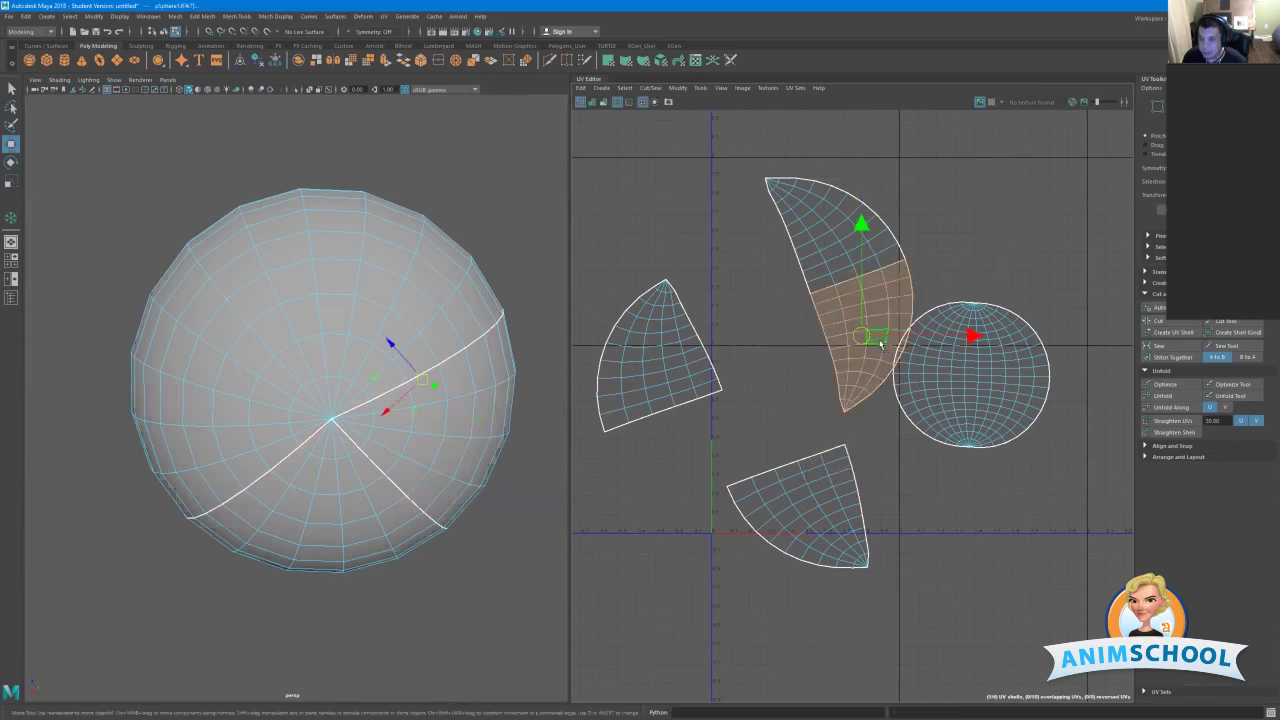
left_click_drag(857, 334, 874, 438)
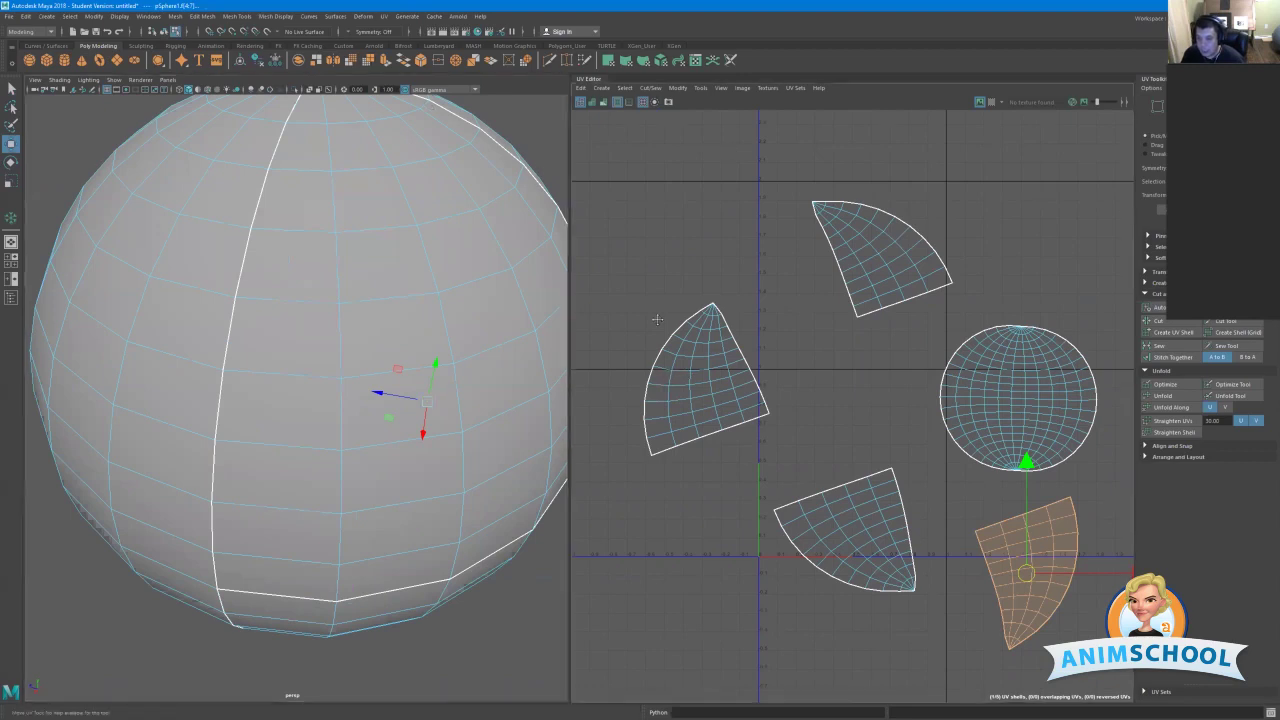
Examine where the UV shells lie relative to the borders and corners of the 0 to 1 UV tile.
right_click_drag(654, 320, 776, 470, "alt")
middle_click_drag(776, 470, 726, 389, "alt")
right_click_drag(726, 389, 780, 425, "alt")
middle_click_drag(877, 366, 814, 326, "alt")
right_click_drag(814, 326, 836, 351, "alt")
middle_click_drag(1025, 409, 1015, 404, "alt")
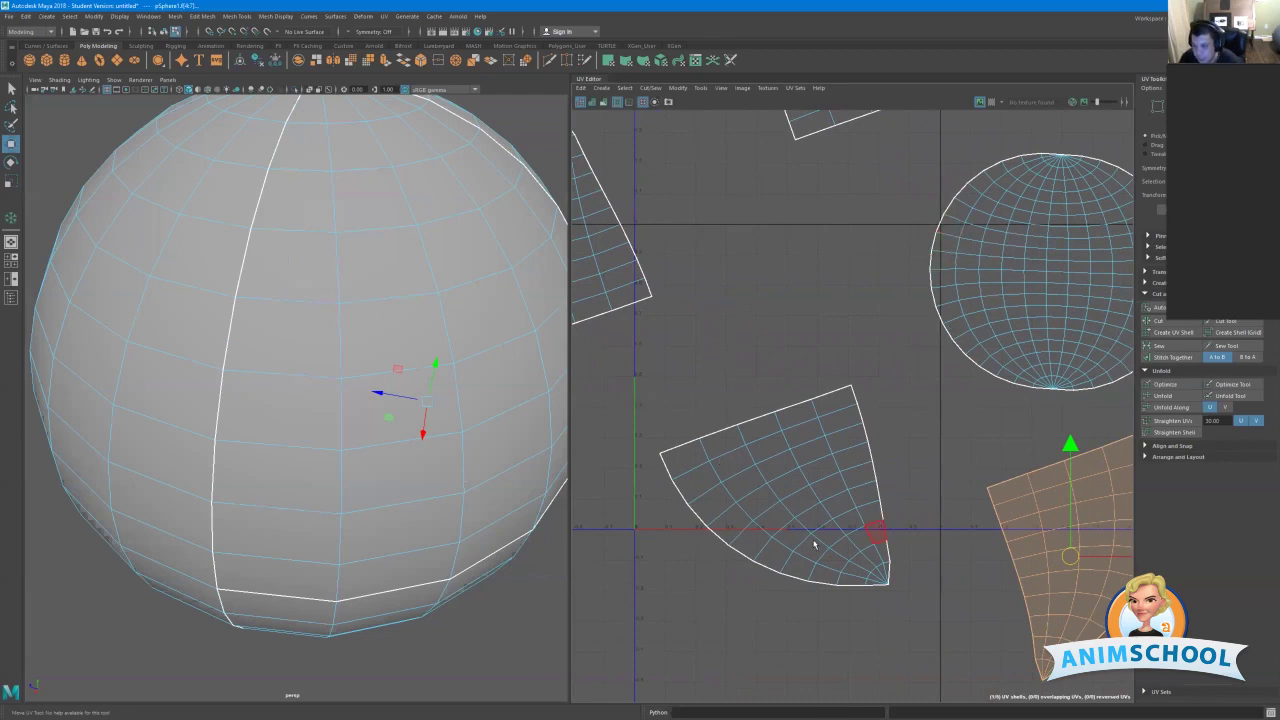
scroll(640, 540, "up", 2)
middle_click_drag(636, 547, 624, 545, "alt")
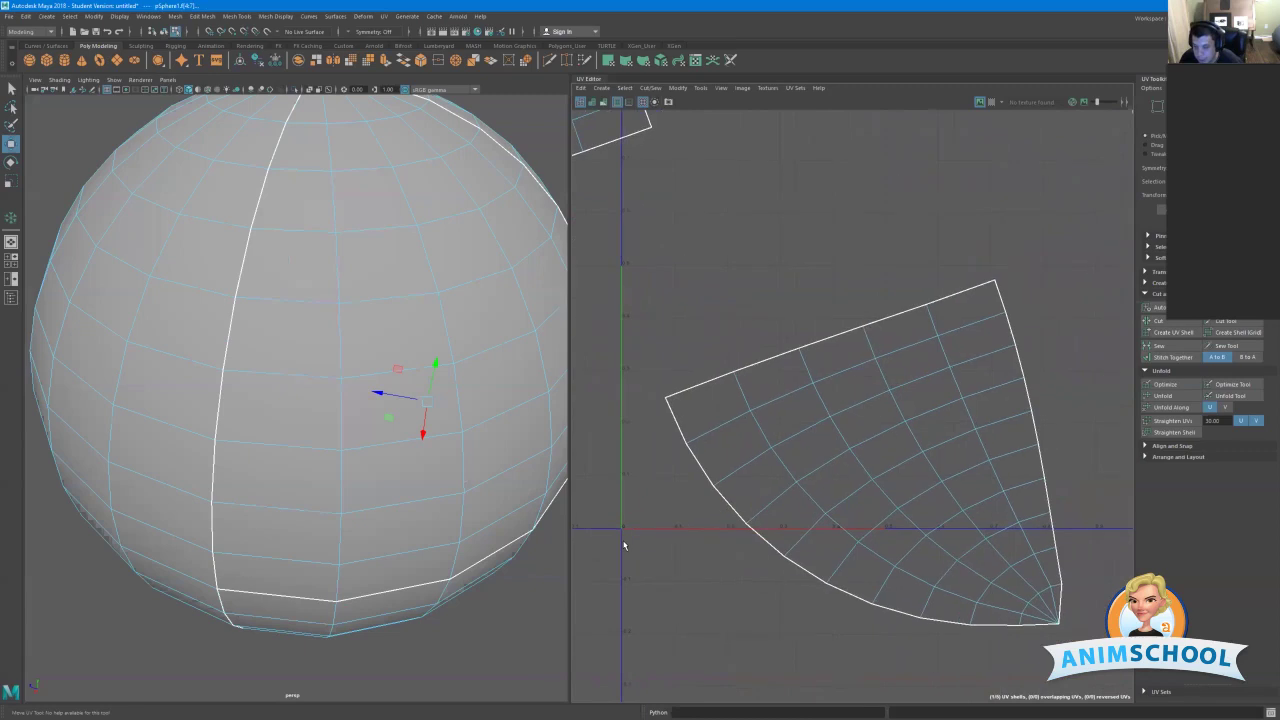
middle_click_drag(914, 494, 543, 473, "alt")
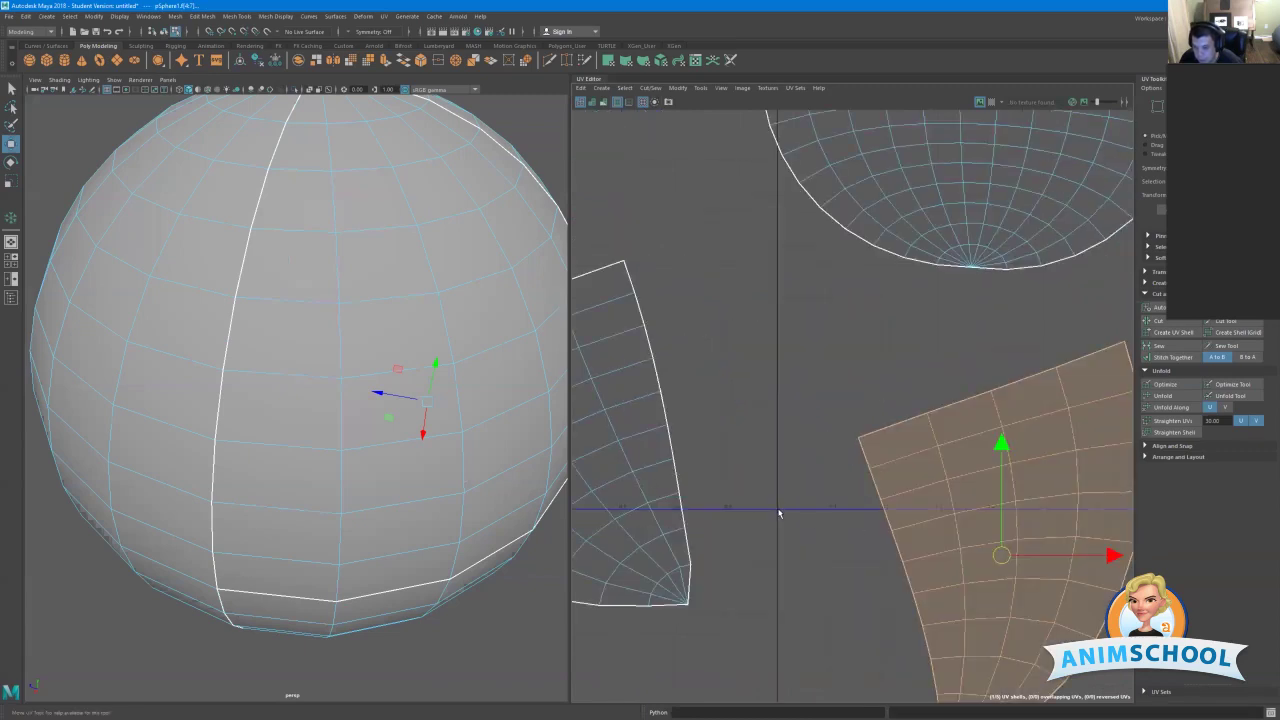
middle_click_drag(714, 334, 741, 540, "alt")
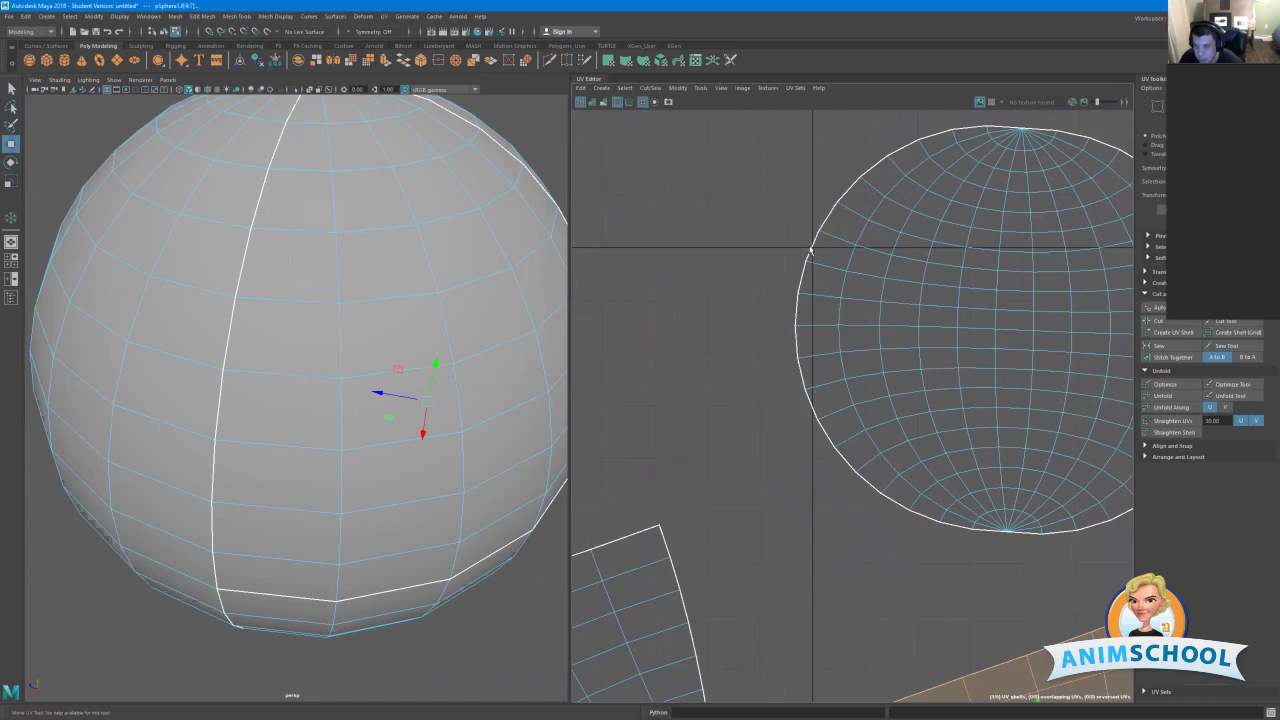
middle_click_drag(662, 254, 1114, 222, "alt")
middle_click_drag(757, 222, 814, 224, "alt")
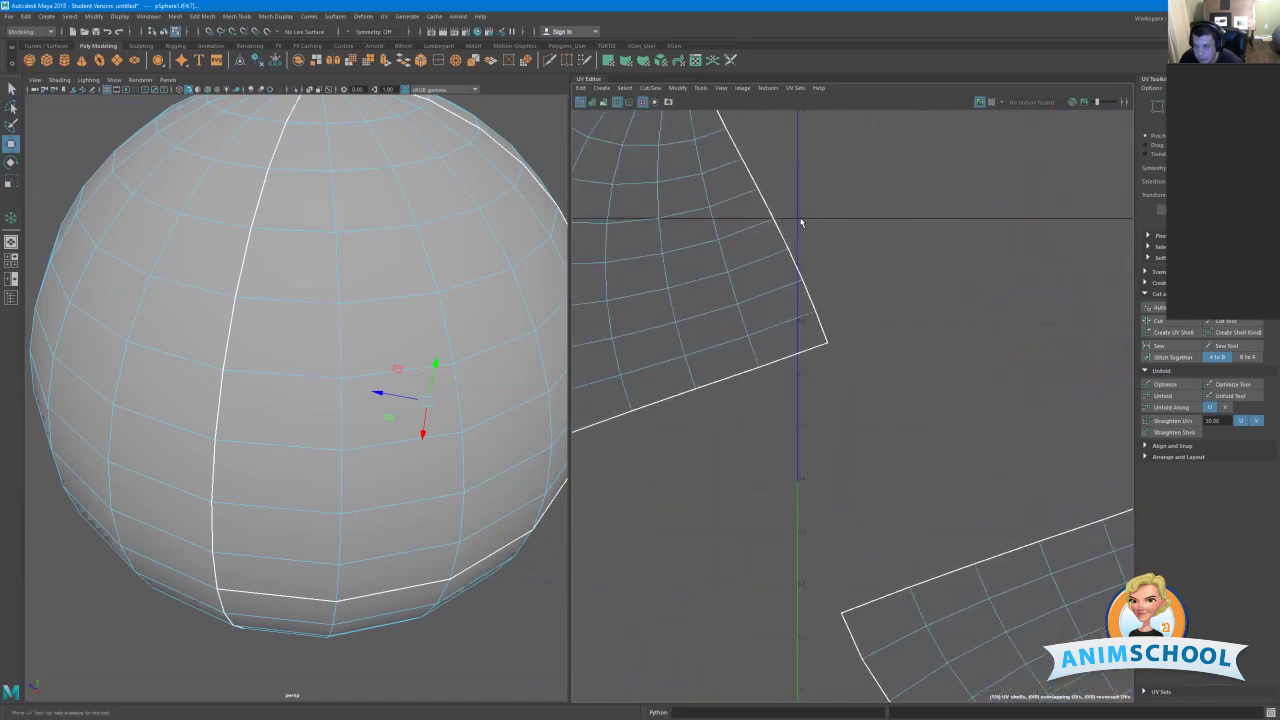
scroll(851, 290, "down", 2)
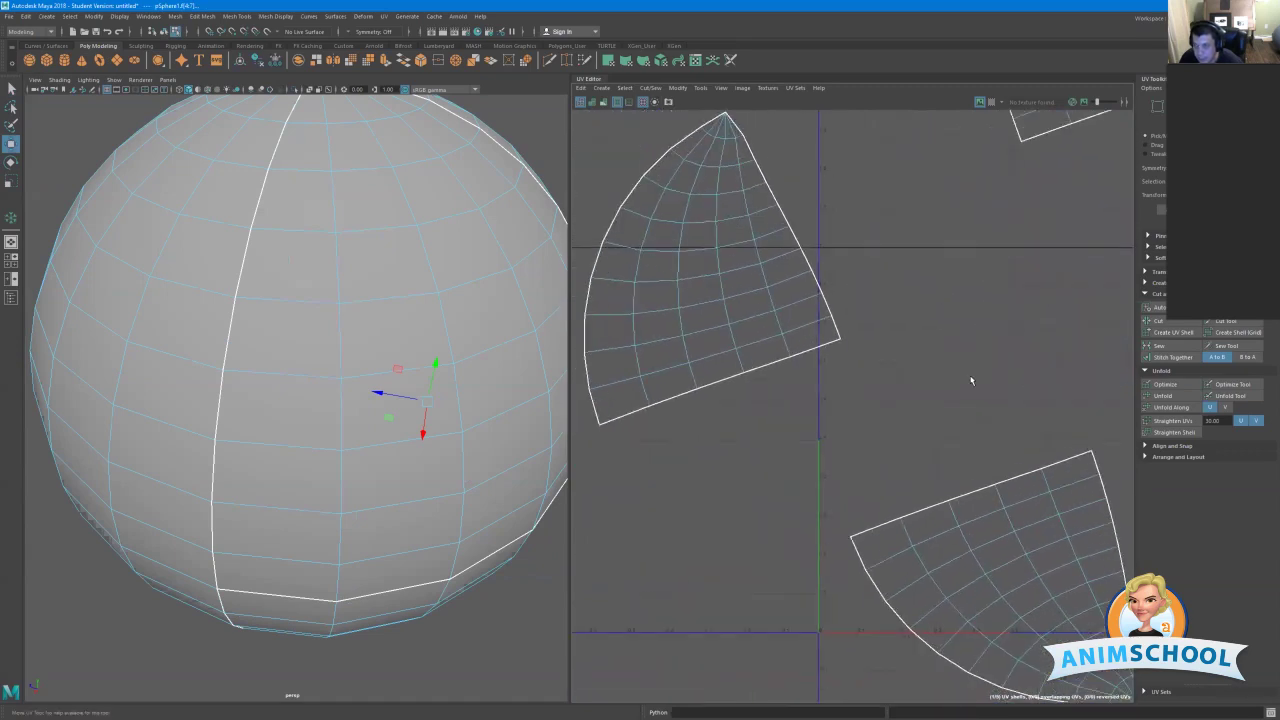
middle_click_drag(970, 380, 763, 315, "alt")
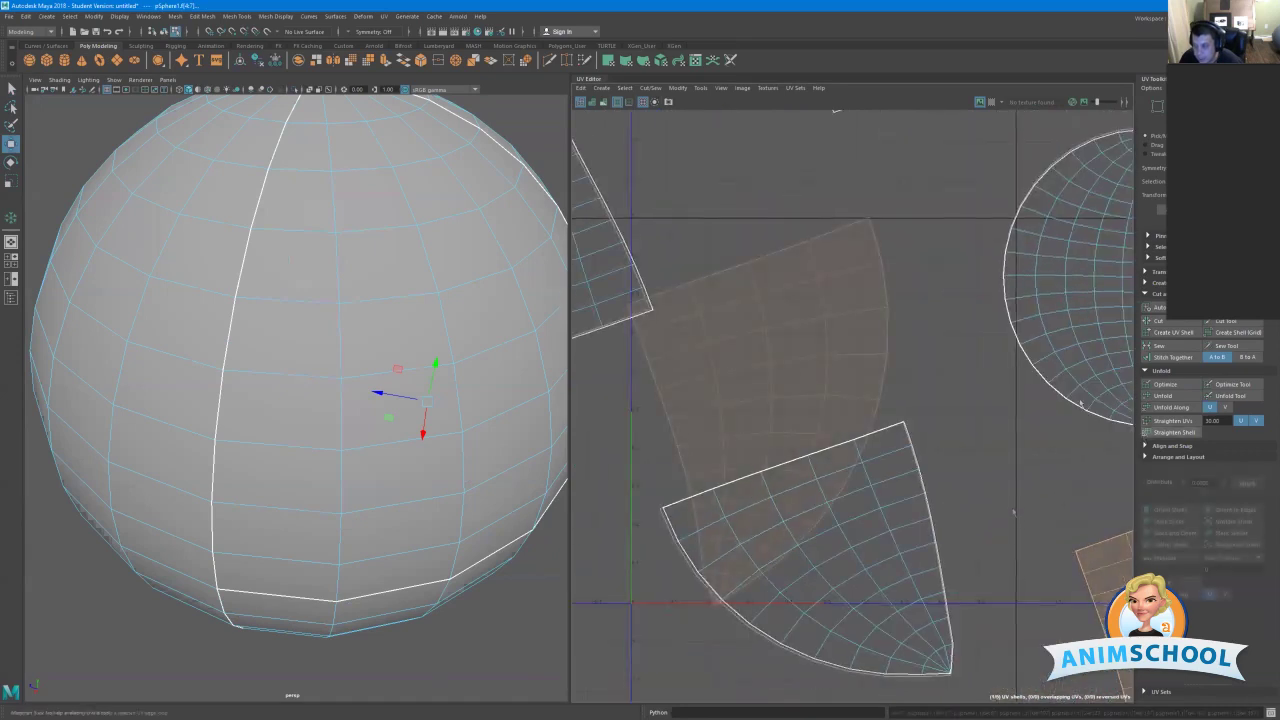
Undo the last UV layout of the single selected shell.
key("ctrl+z")
key("ctrl+a")
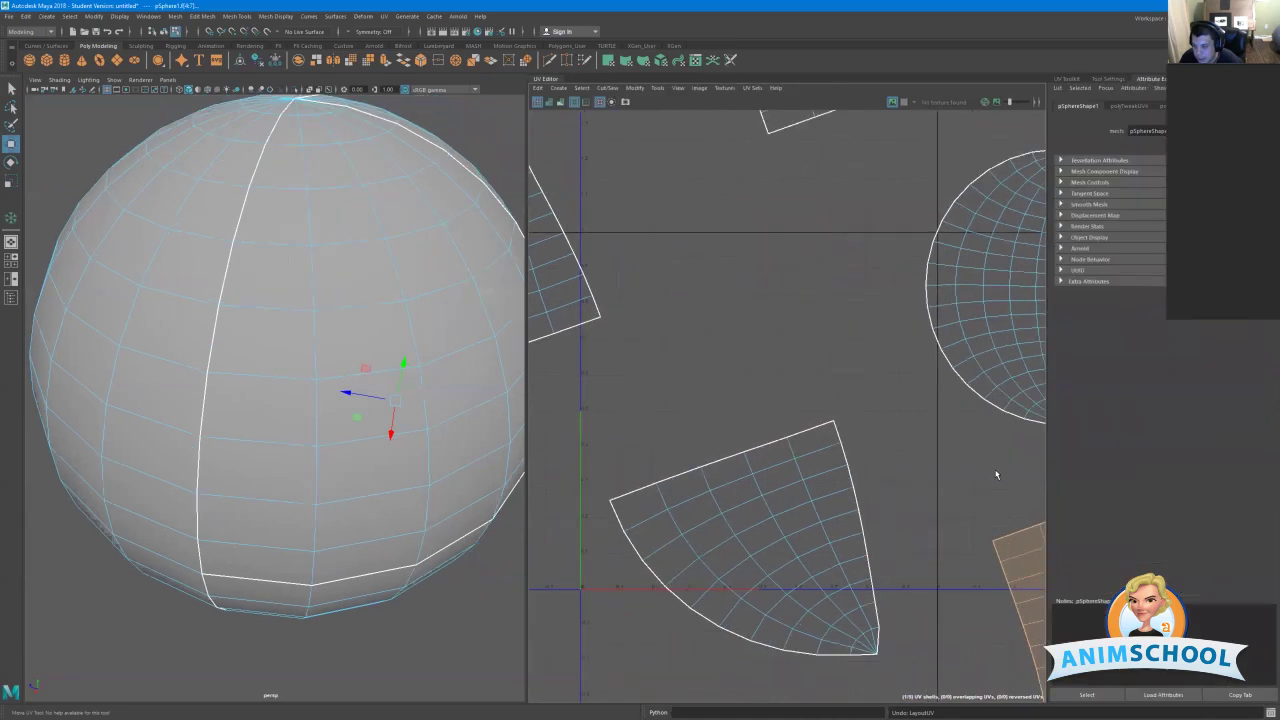
Select all five UV shells and lay them out inside the 0 to 1 UV tile.
right_click_drag(986, 470, 523, 409, "alt")
middle_click_drag(896, 320, 770, 312, "alt")
left_click_drag(596, 218, 1006, 638)
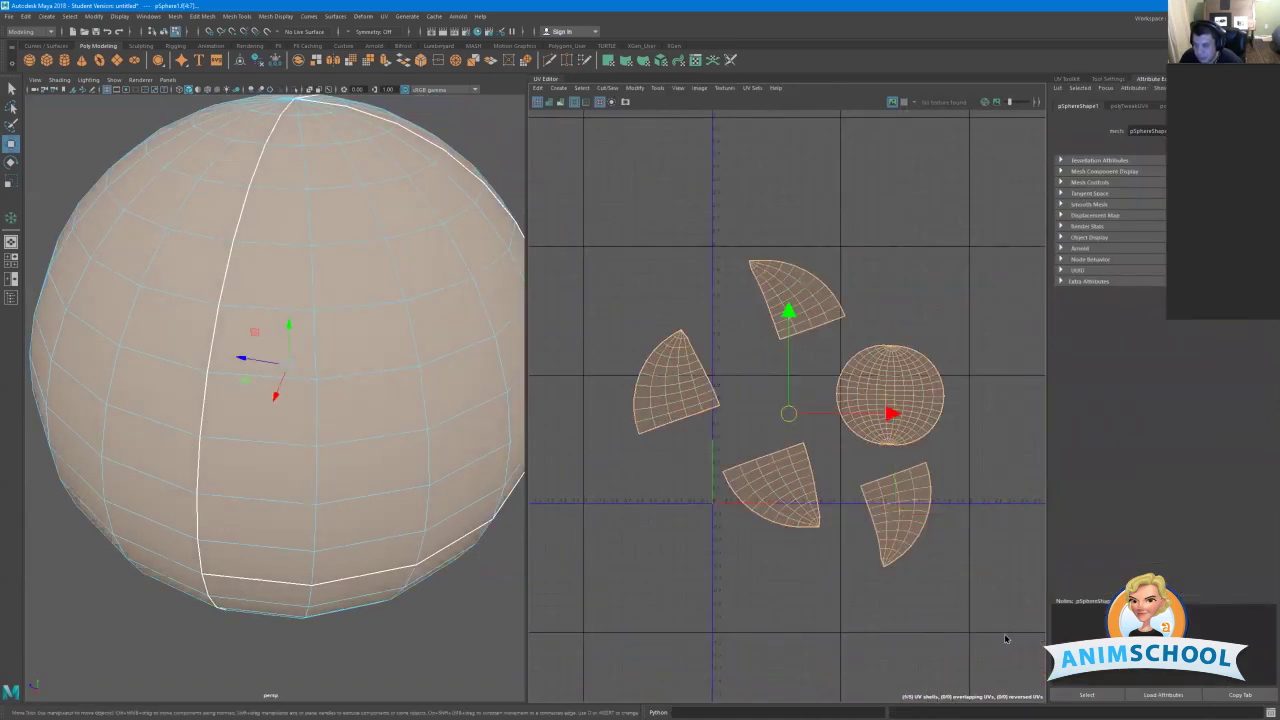
key("f")
left_click(1068, 78)
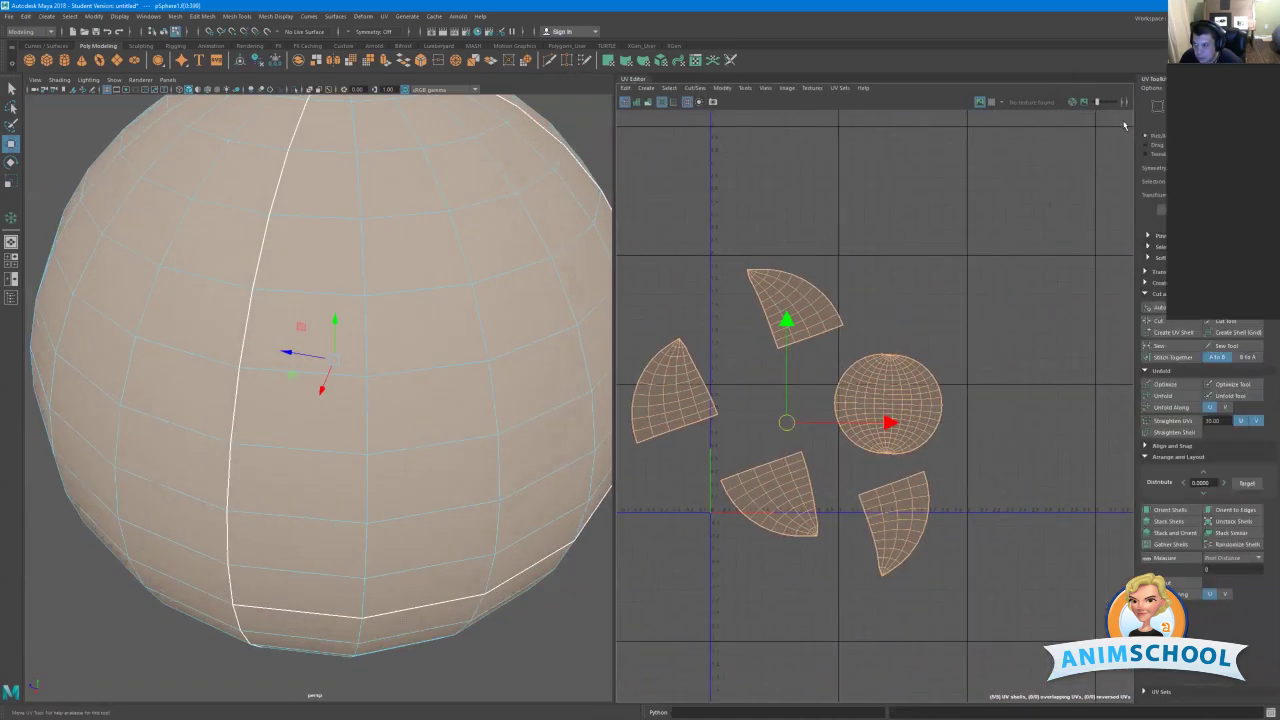
left_click(1176, 582)
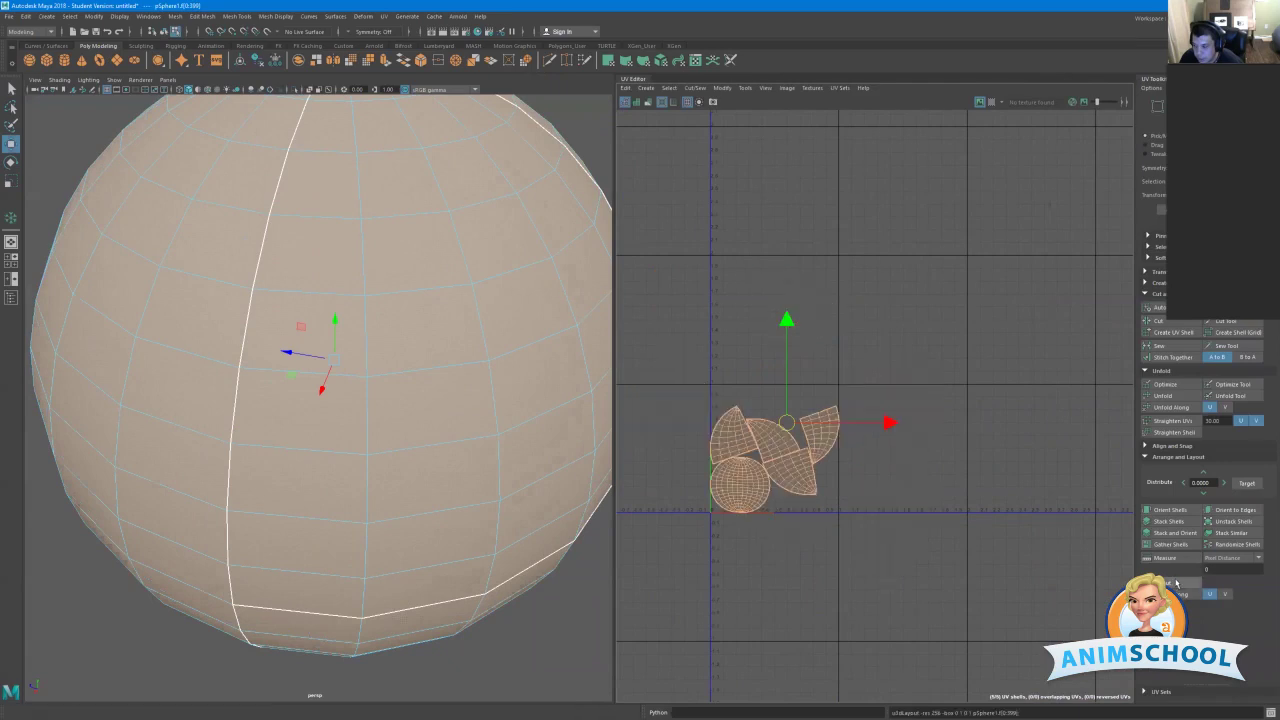
key("f")
scroll(882, 357, "up", 2)
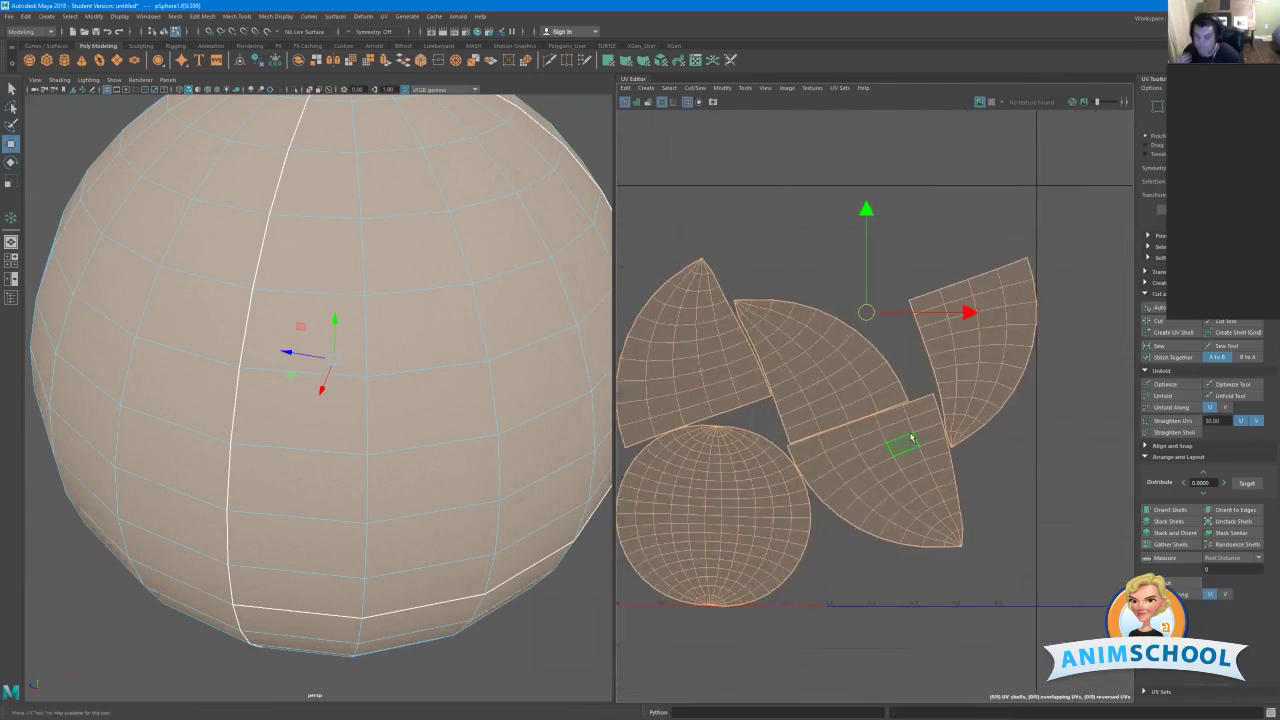
left_click(923, 269)
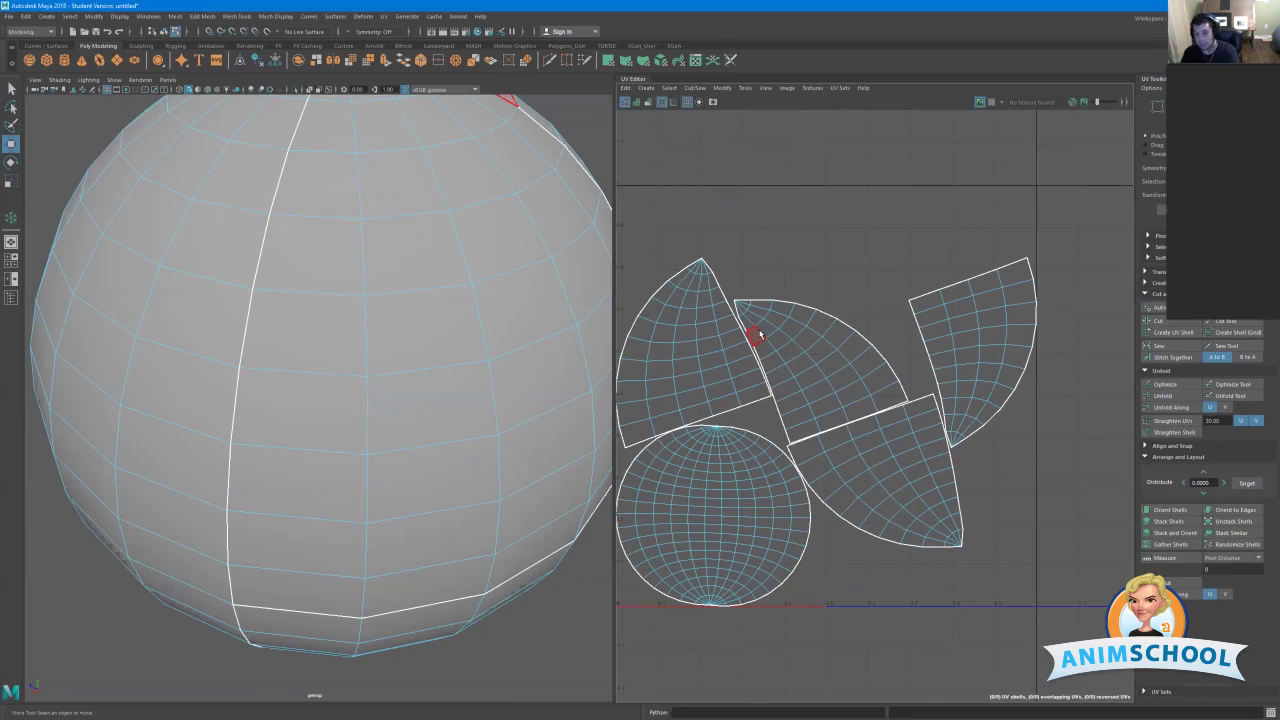
Move the rightmost quarter UV shell up toward the 0 to 1 tile's upper-right corner and rotate it until its straight edges are square.
middle_click_drag(811, 258, 754, 263, "alt")
middle_click_drag(803, 207, 823, 220, "alt")
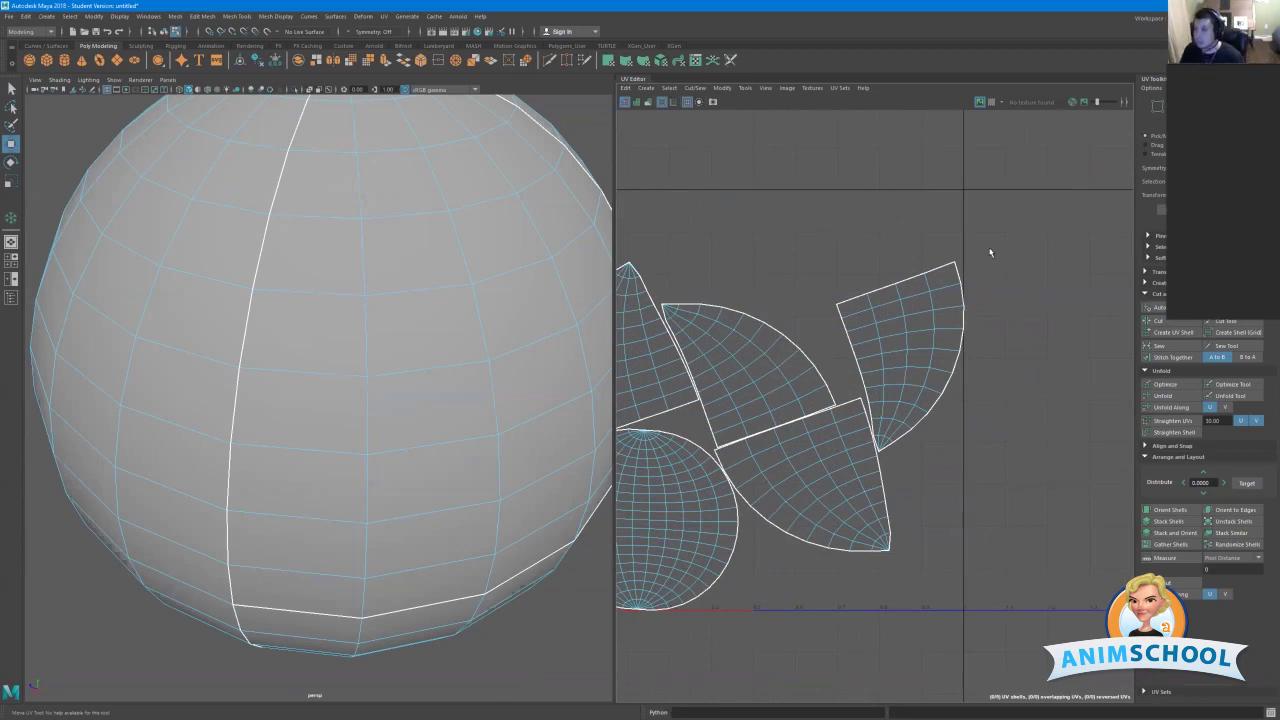
middle_click_drag(857, 320, 943, 294, "alt")
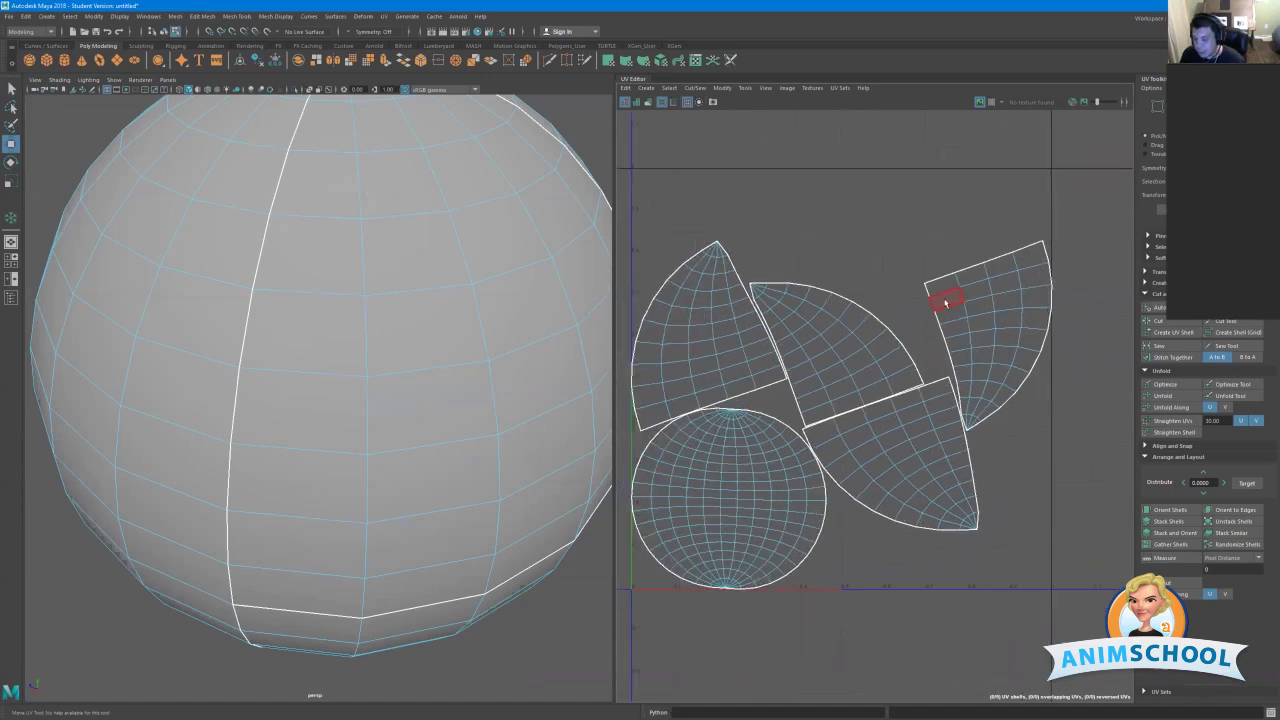
left_click(958, 313)
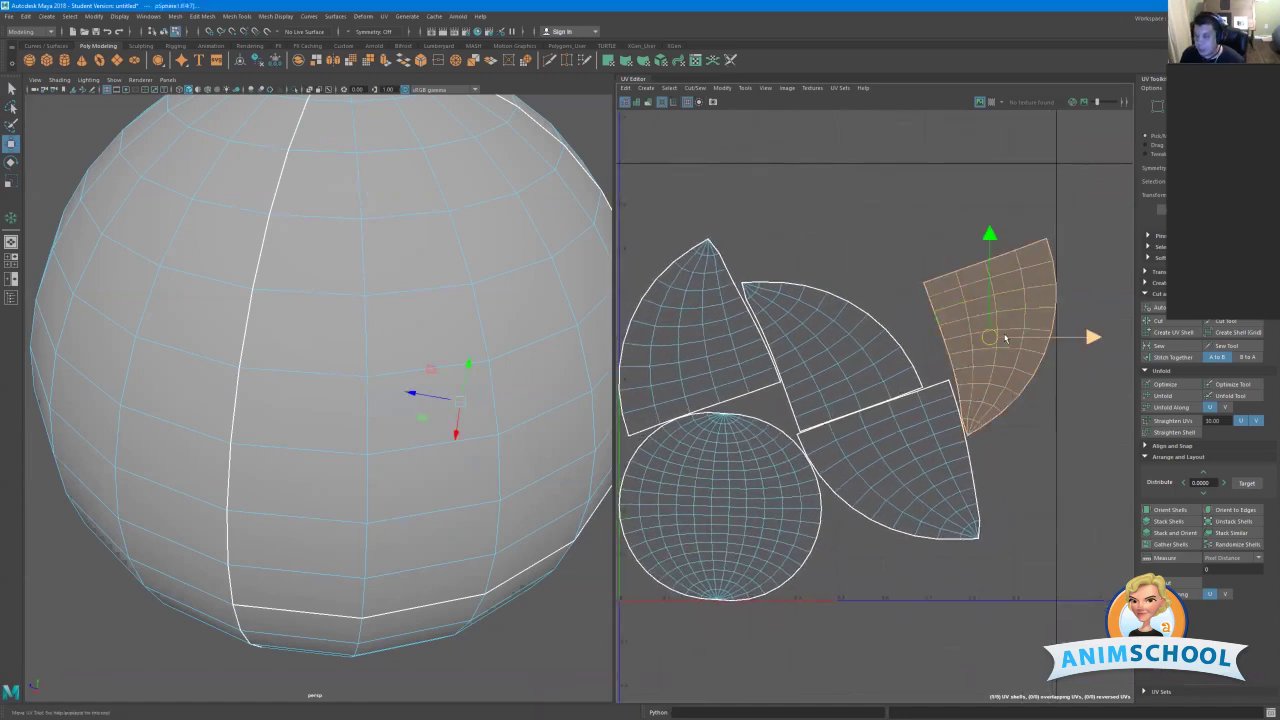
key("e")
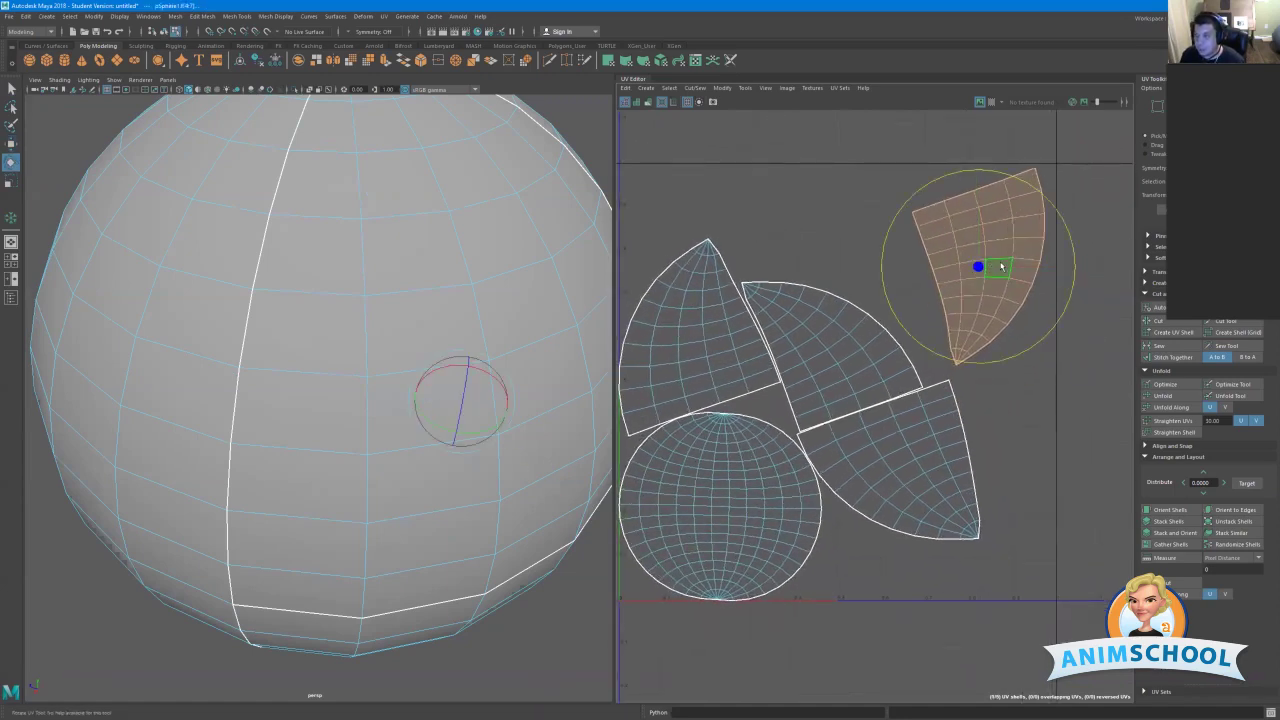
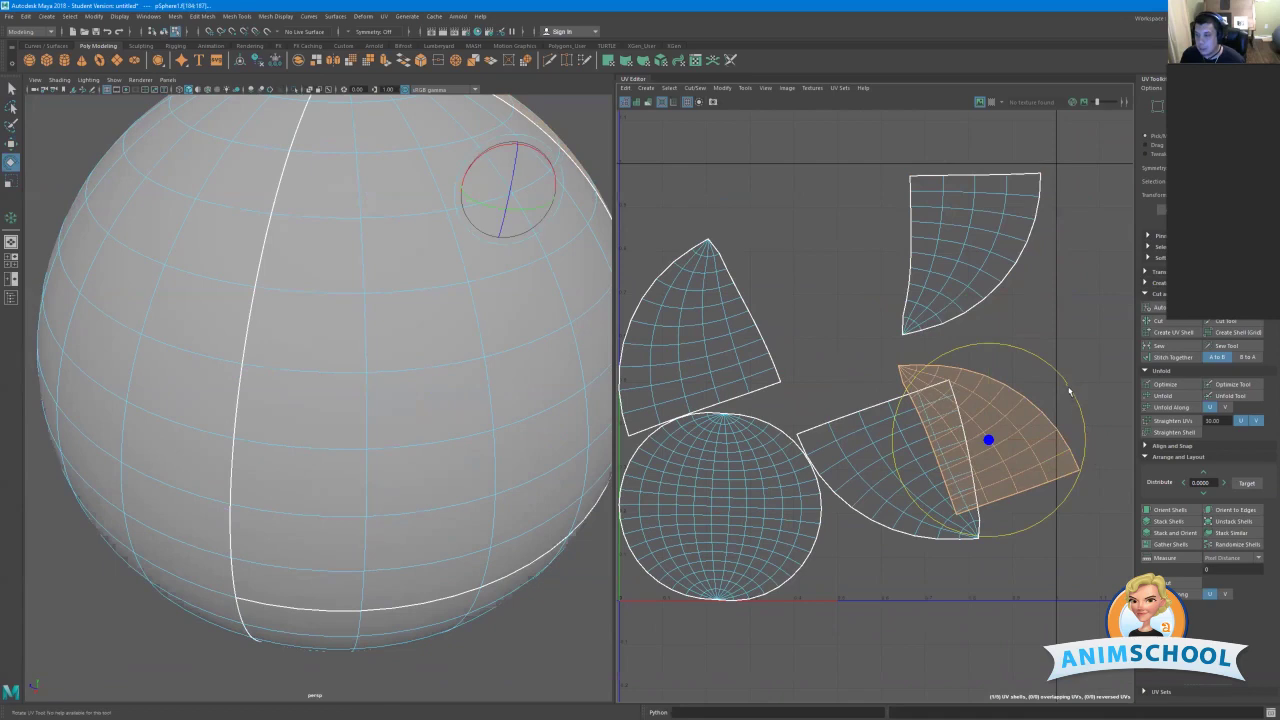
Rotate the second quarter shell to square its straight edges and place it below the first one at the tile's right side.
left_click_drag(1053, 375, 955, 362)
key("w")
left_click_drag(991, 441, 989, 377)
Rotate the lower quarter shell until its straight edge is vertical and place it at the tile's upper border, left of the first quarter shell.
middle_click_drag(902, 535, 926, 434, "alt")
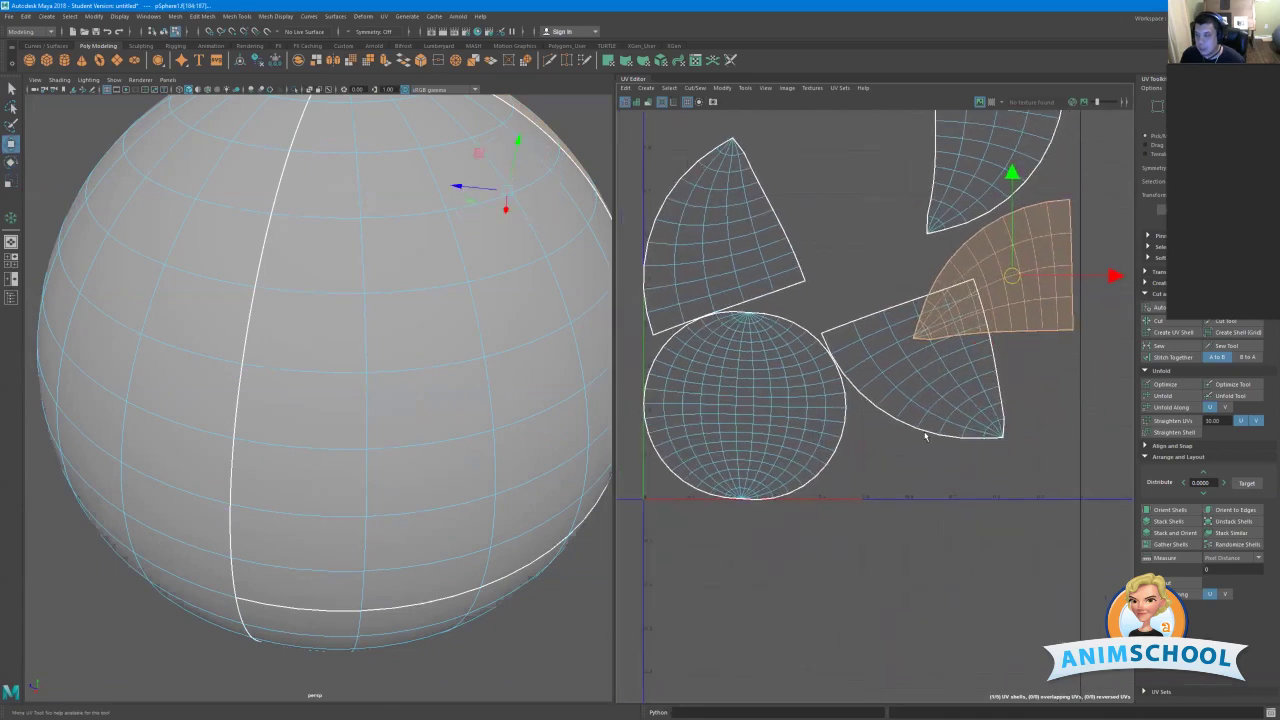
double_click(931, 424)
left_click_drag(962, 428, 1010, 484)
key("e")
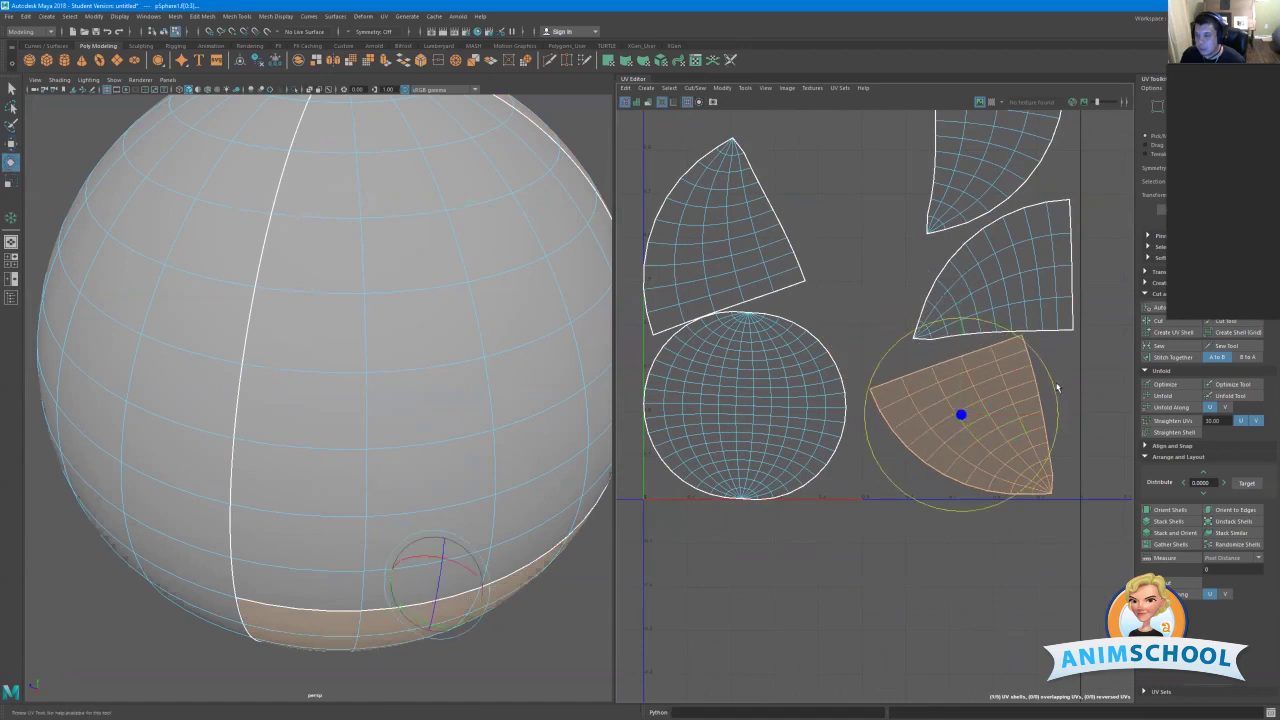
left_click_drag(1053, 387, 968, 322)
key("w")
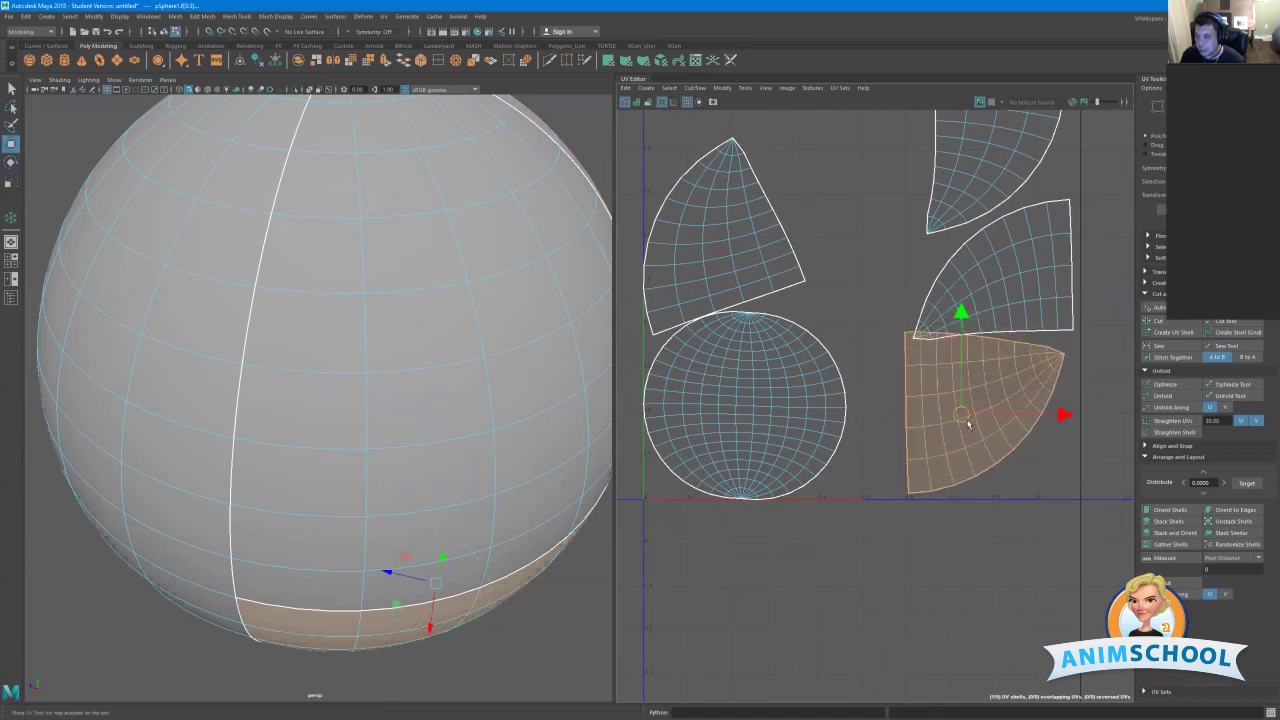
left_click_drag(966, 423, 831, 165)
middle_click_drag(831, 165, 943, 391, "alt")
right_click_drag(957, 391, 1017, 469, "alt")
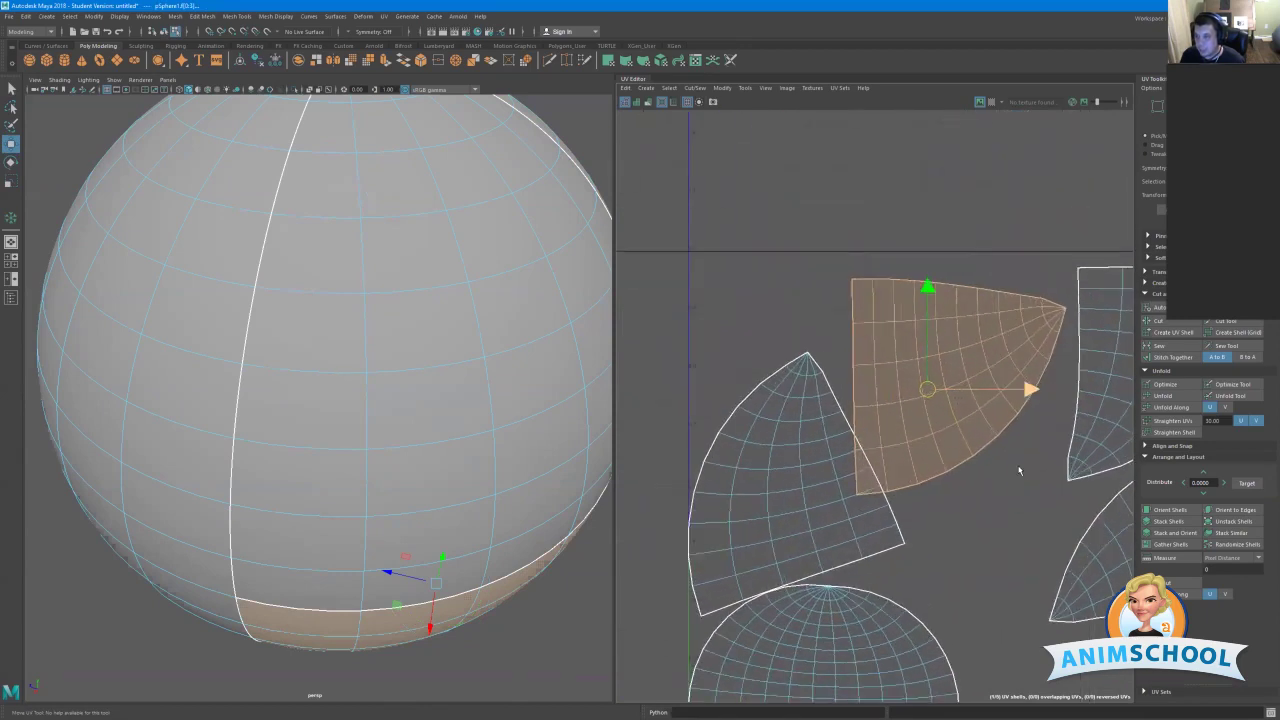
left_click_drag(926, 395, 928, 378)
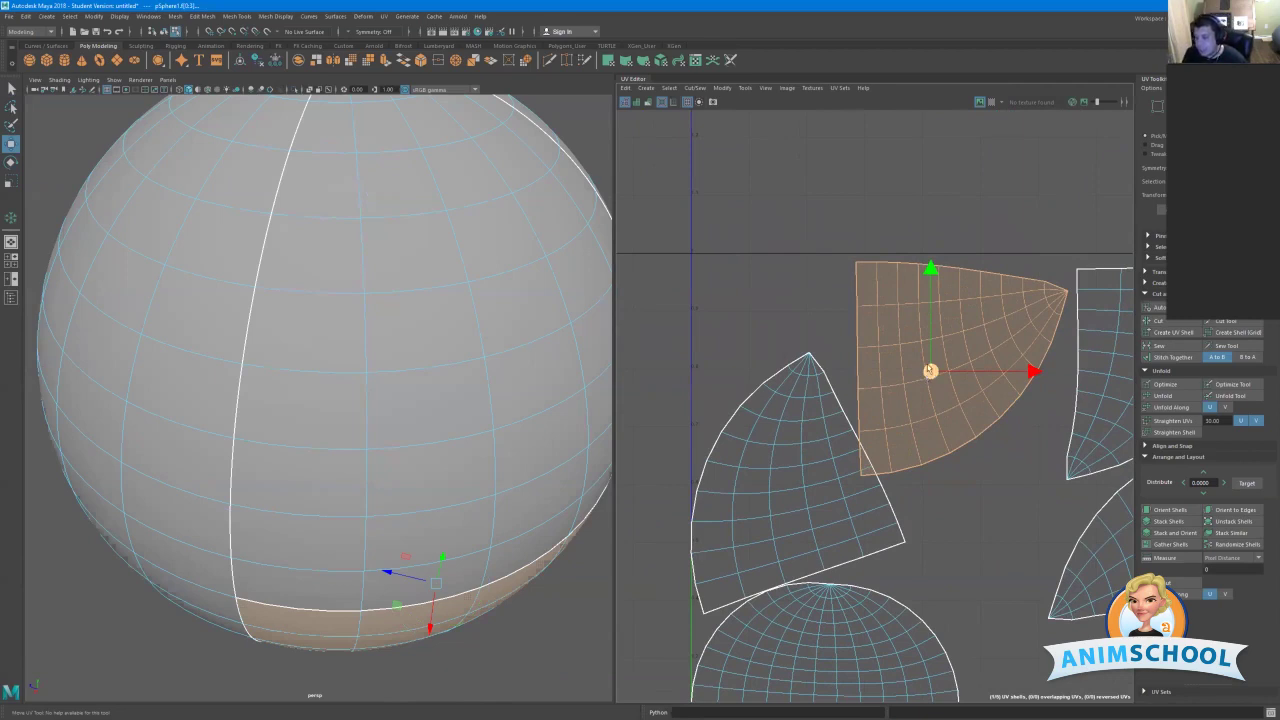
Select all five UV shells and lay them out again inside the 0 to 1 tile.
middle_click_drag(922, 342, 818, 291, "alt")
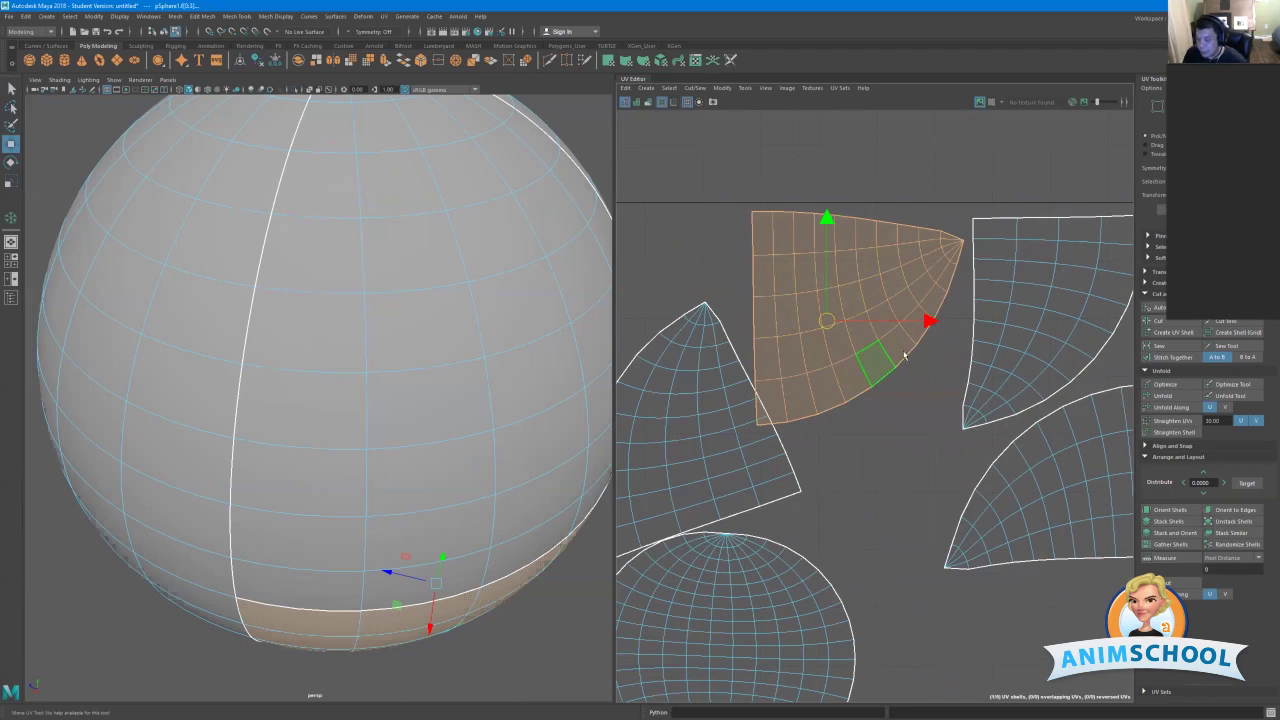
middle_click_drag(881, 394, 982, 355, "alt")
right_click_drag(982, 355, 756, 340, "alt")
middle_click_drag(817, 264, 711, 225, "alt")
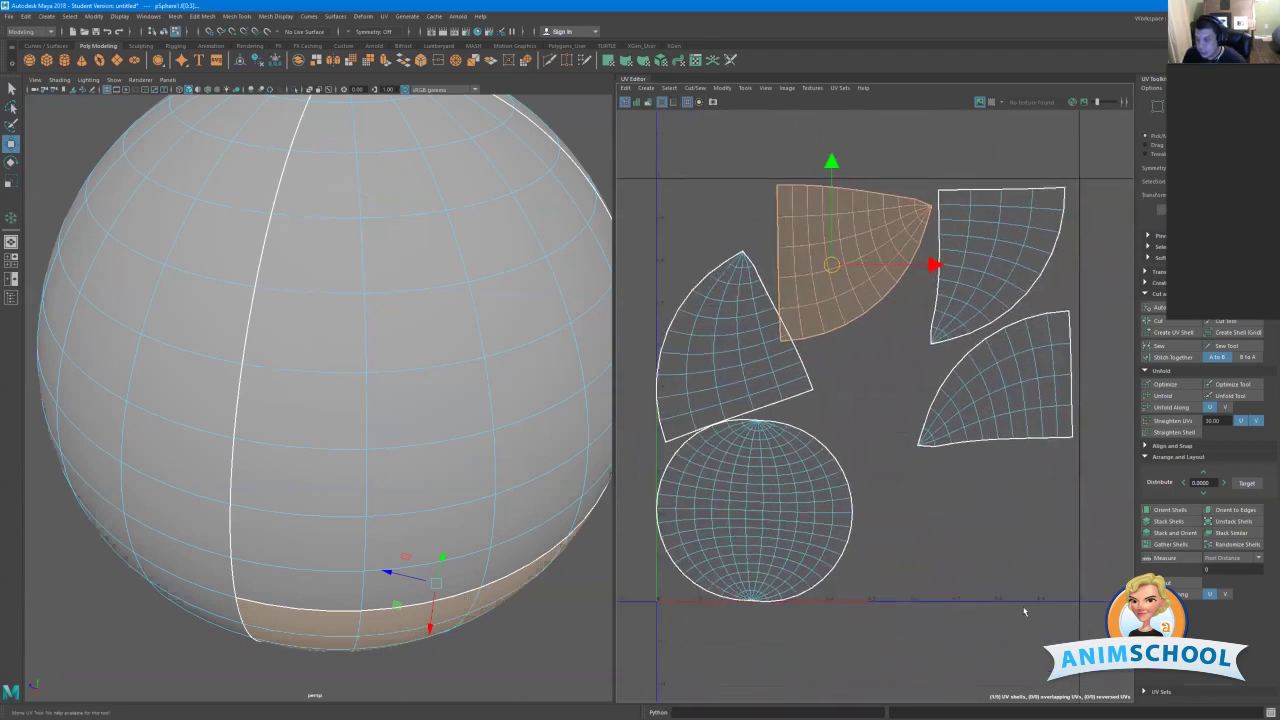
middle_click_drag(834, 545, 890, 494, "alt")
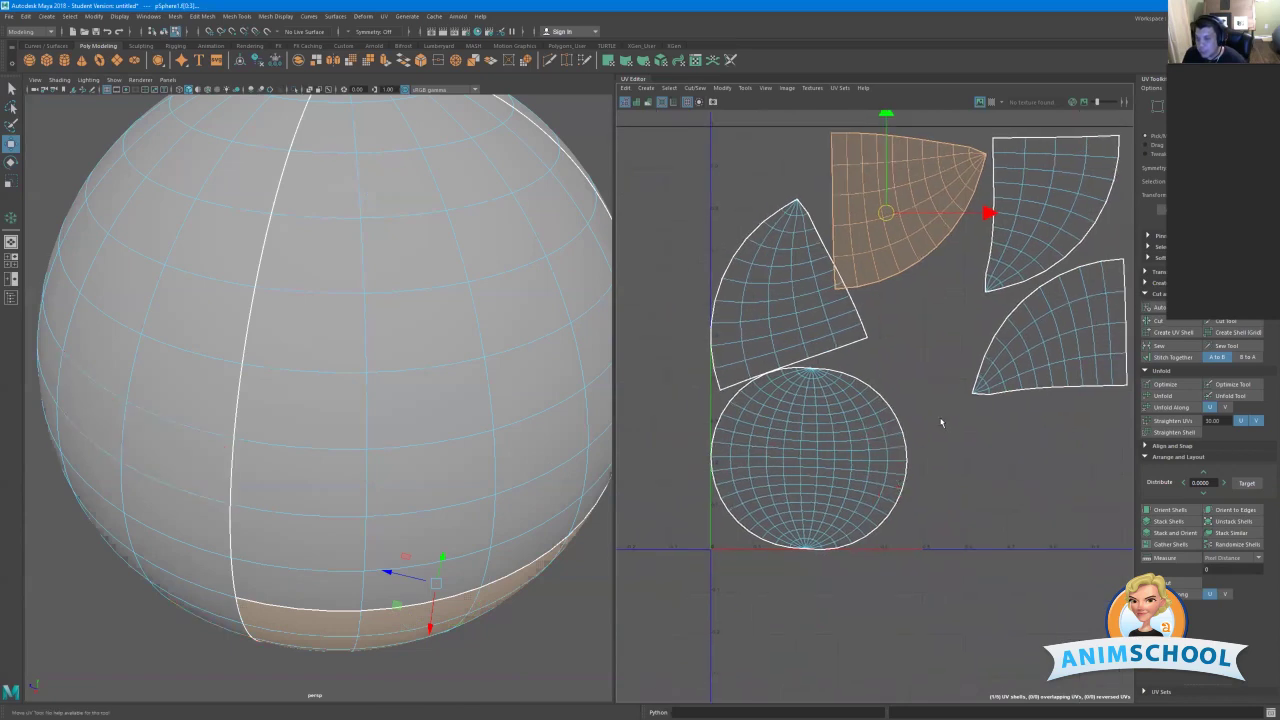
right_click_drag(943, 423, 756, 377, "alt")
left_click_drag(734, 204, 1106, 602)
key("r")
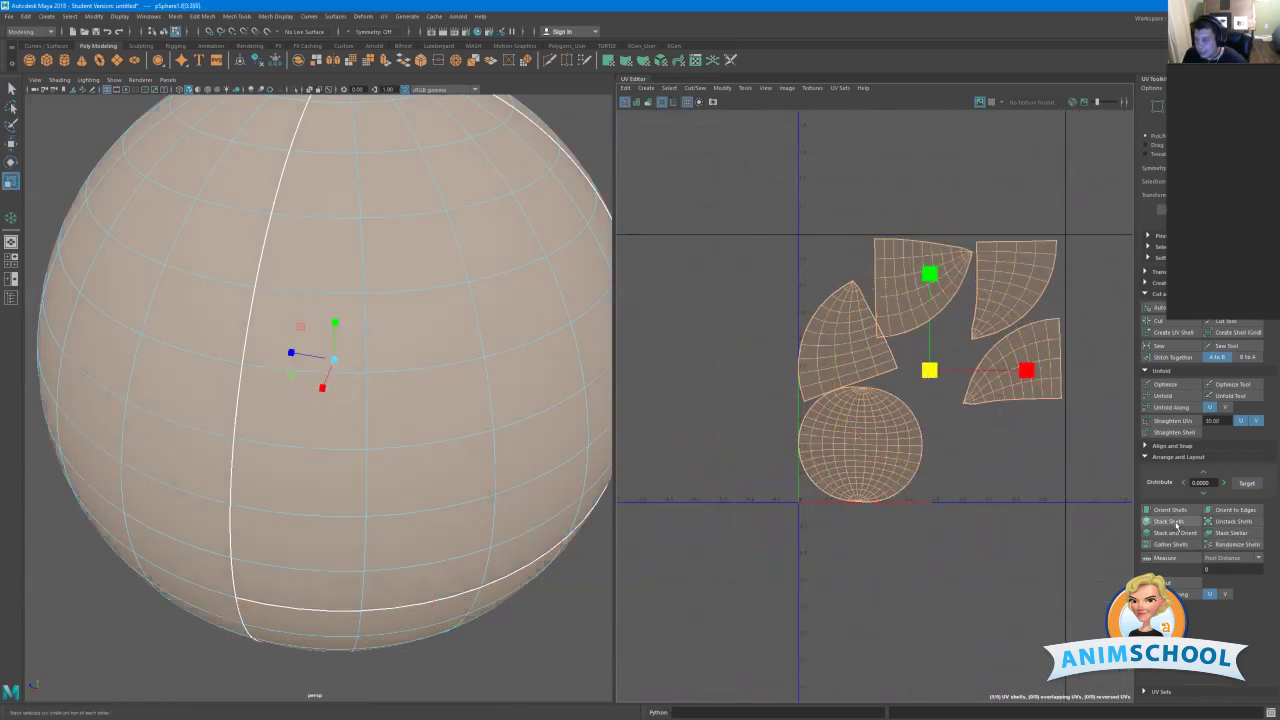
left_click(1180, 583)
Try scaling all the UV shells down together inside the tile, and undo the change.
left_click_drag(929, 372, 885, 437)
key("w")
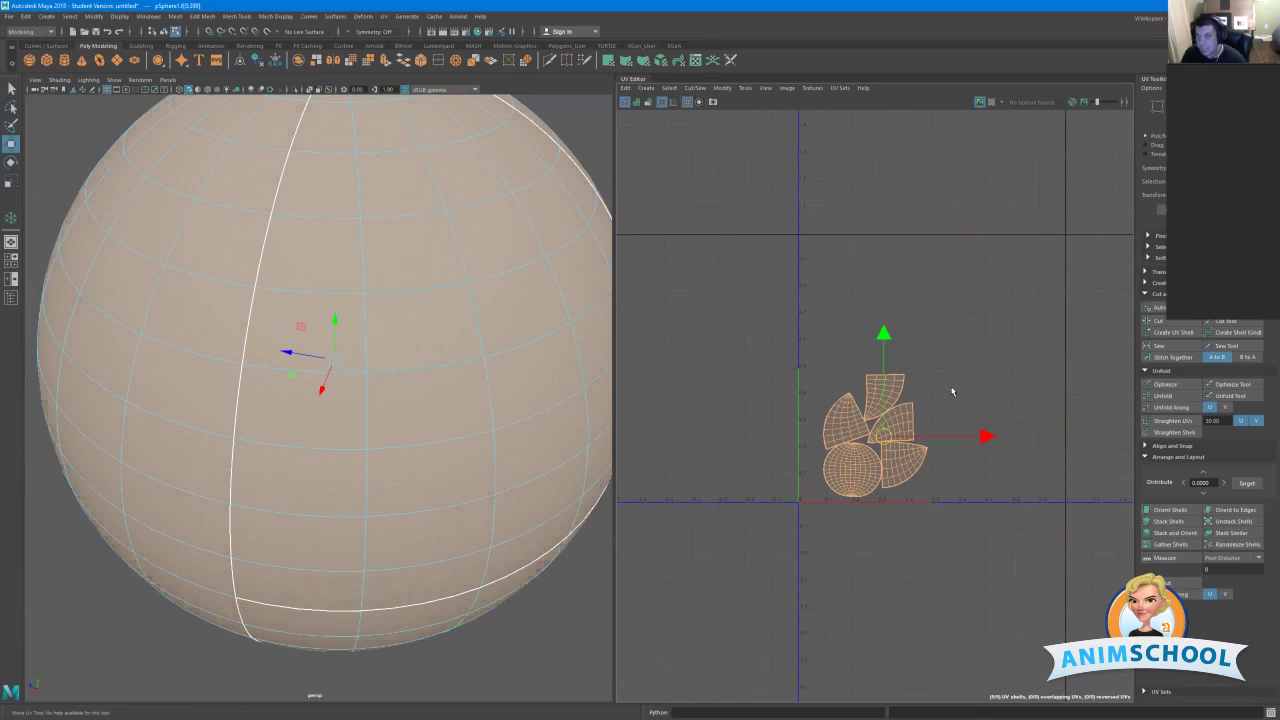
key("ctrl+z")
key("ctrl+z")
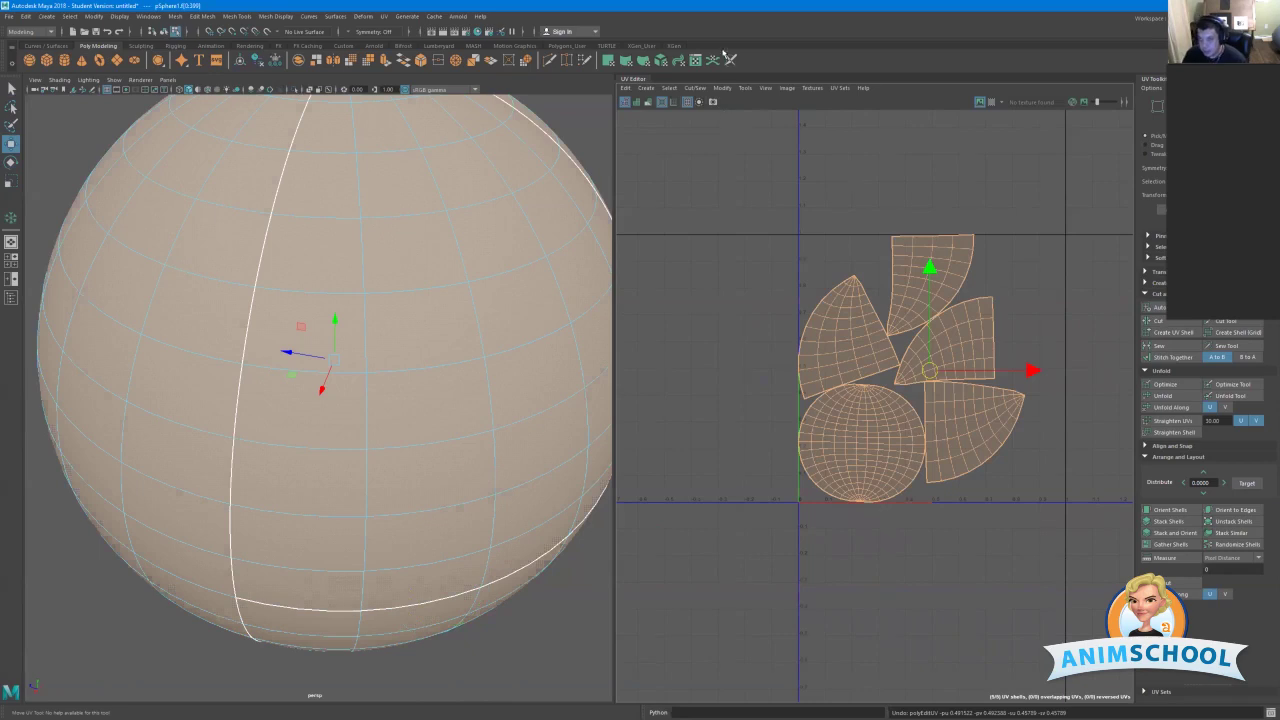
Display the Checker Map on the sphere and compare the squares on both sides of the shell seam with nothing tinted by a full selection.
left_click(812, 88)
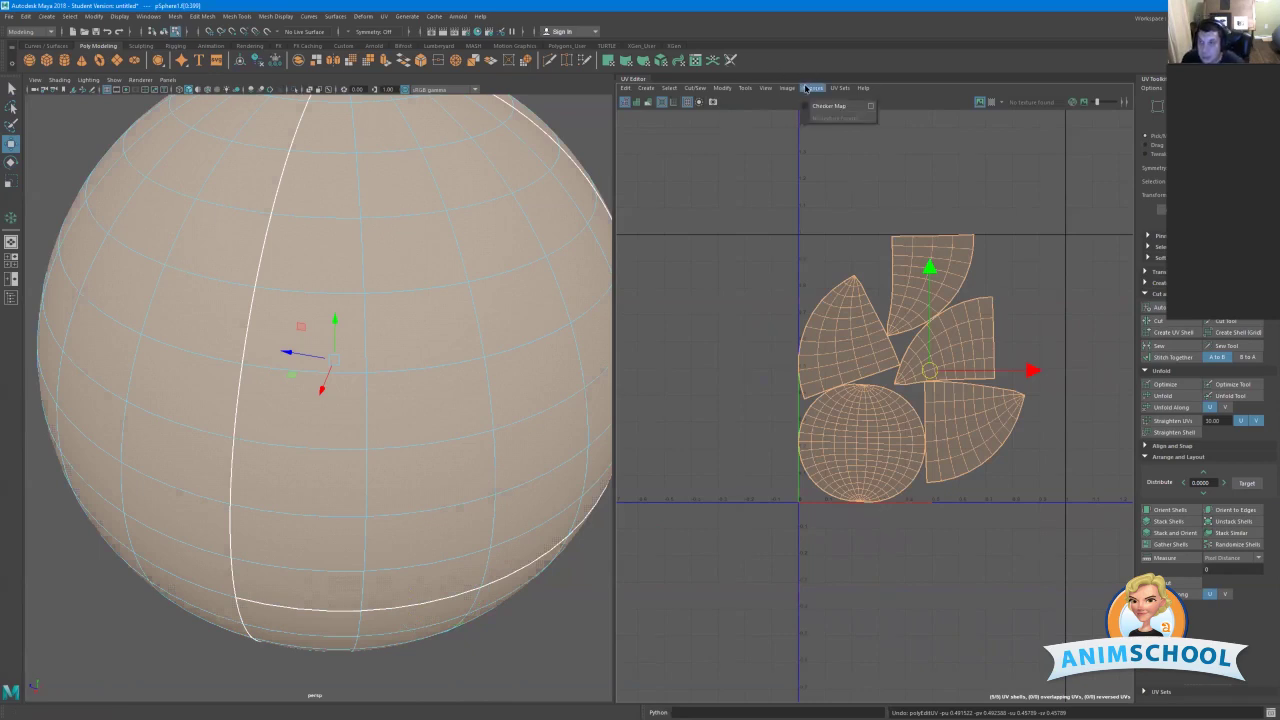
left_click(815, 106)
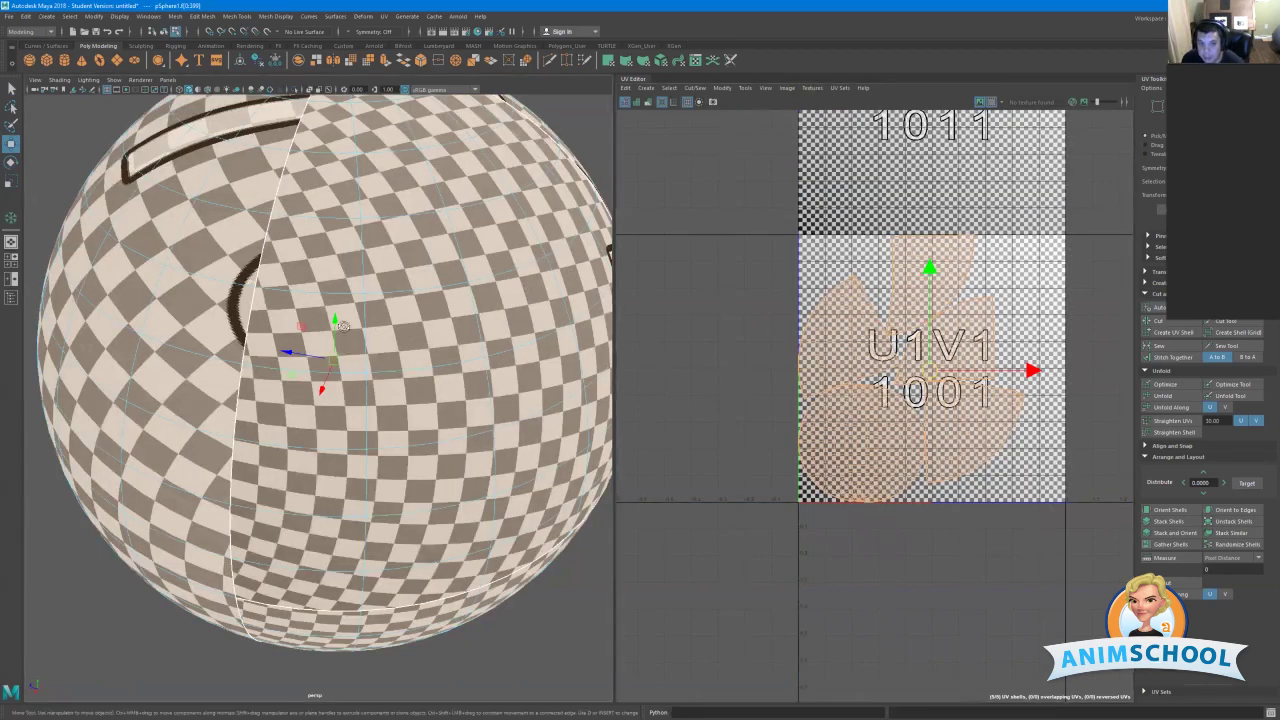
left_click_drag(300, 310, 397, 305, "alt")
right_click_drag(397, 305, 344, 298, "alt")
middle_click_drag(357, 317, 390, 376, "alt")
scroll(542, 350, "up", 6)
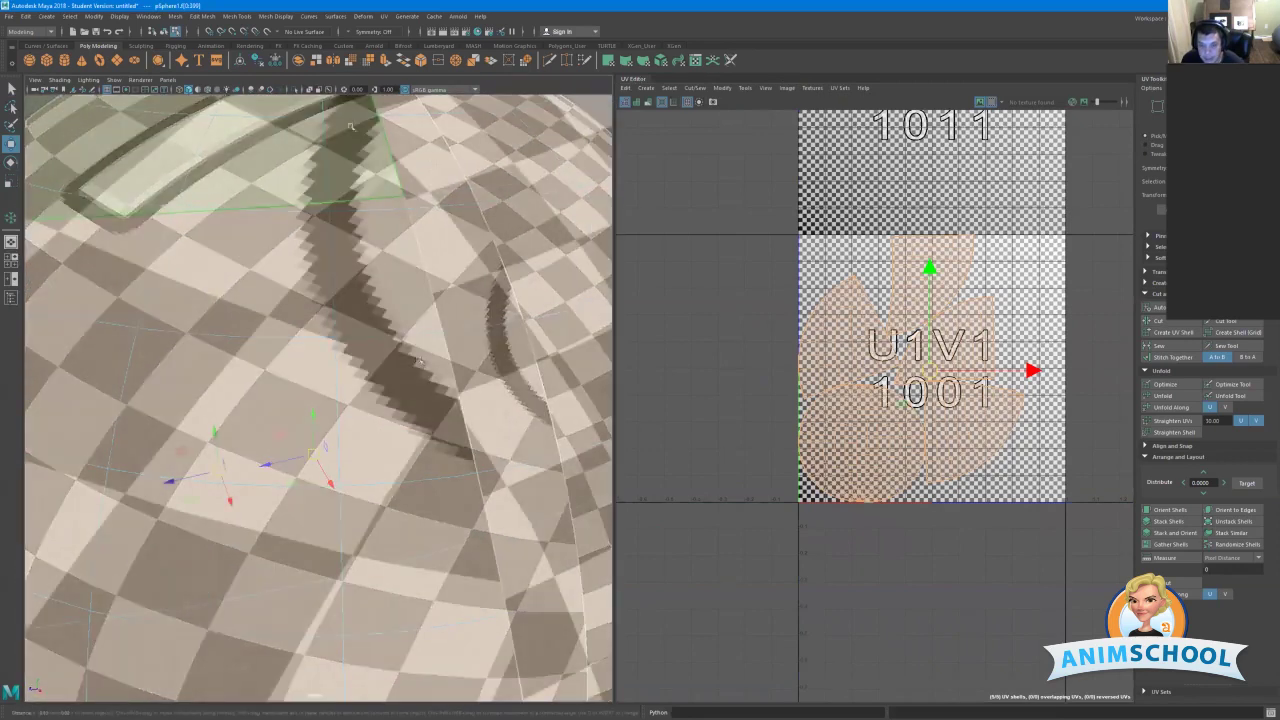
left_click(376, 336)
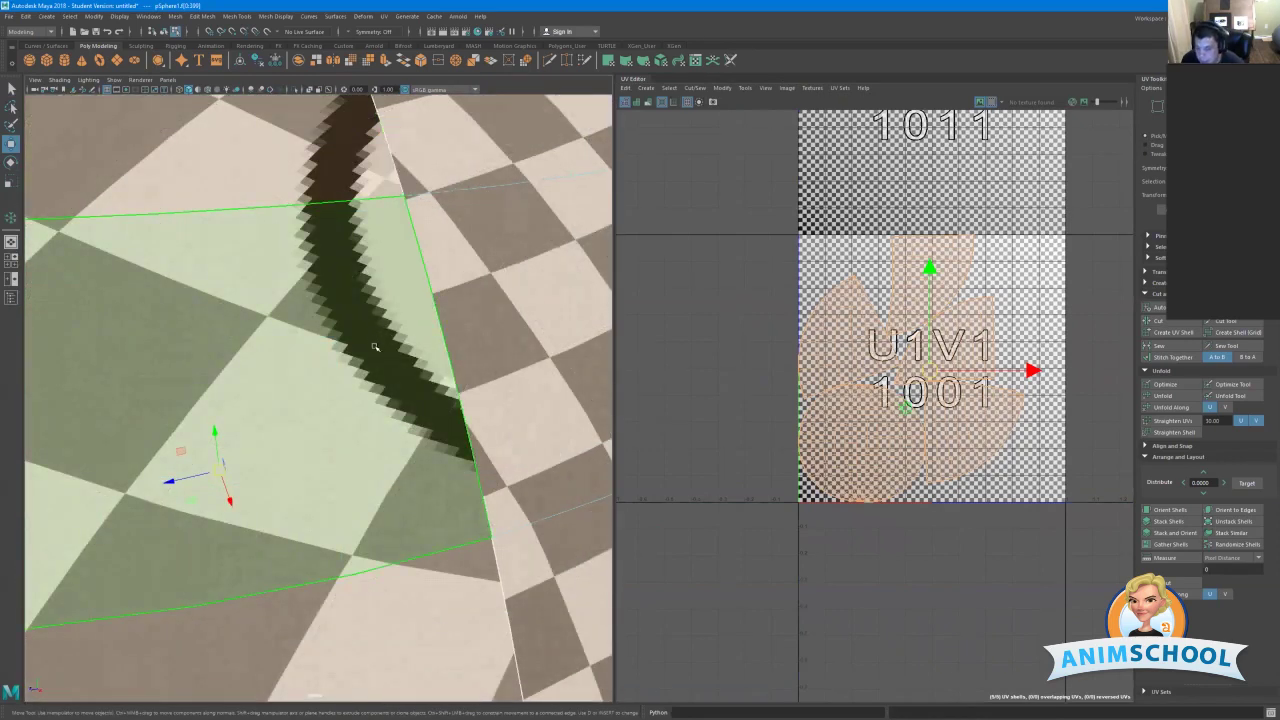
scroll(890, 294, "down", 2)
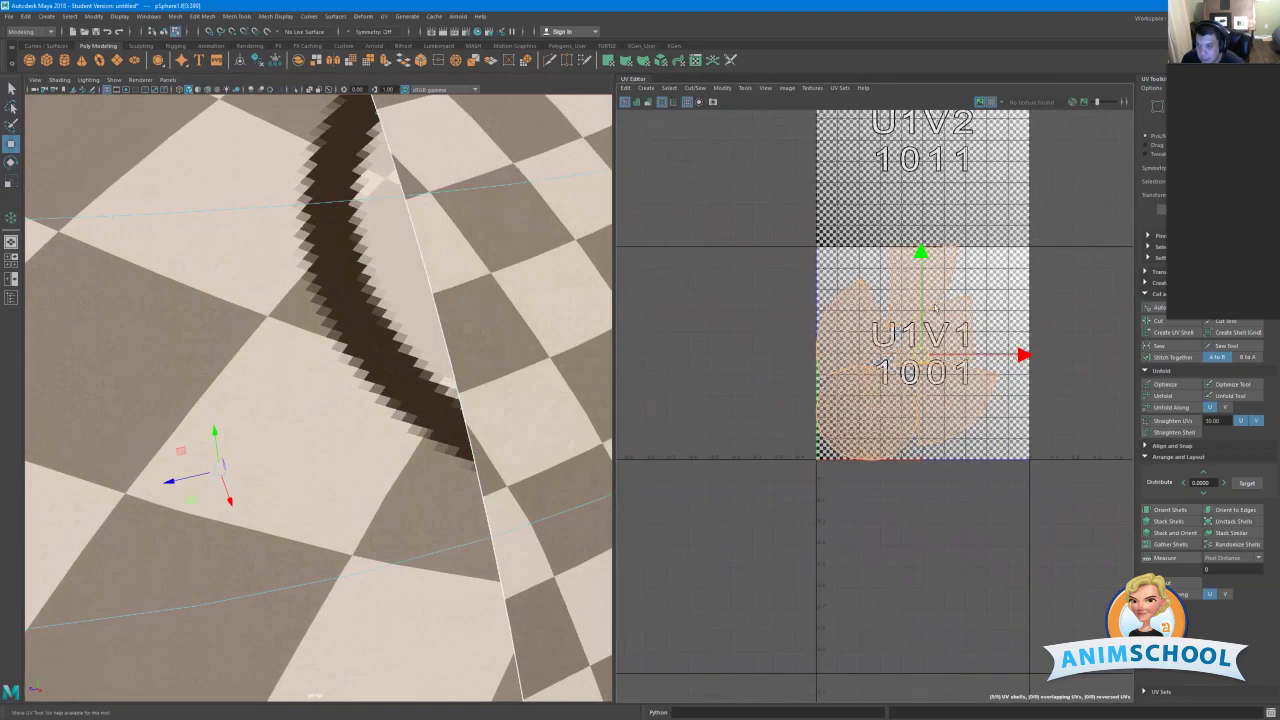
left_click(1003, 312)
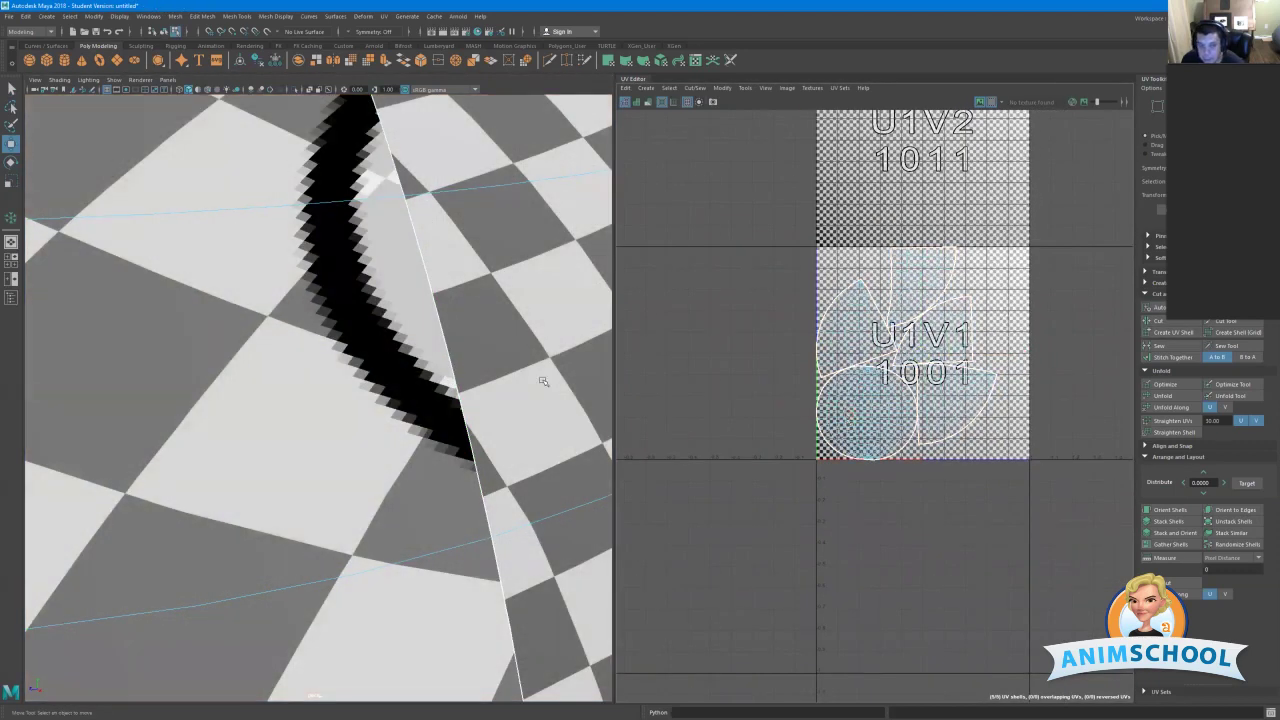
left_click(354, 349)
scroll(354, 349, "down", 5)
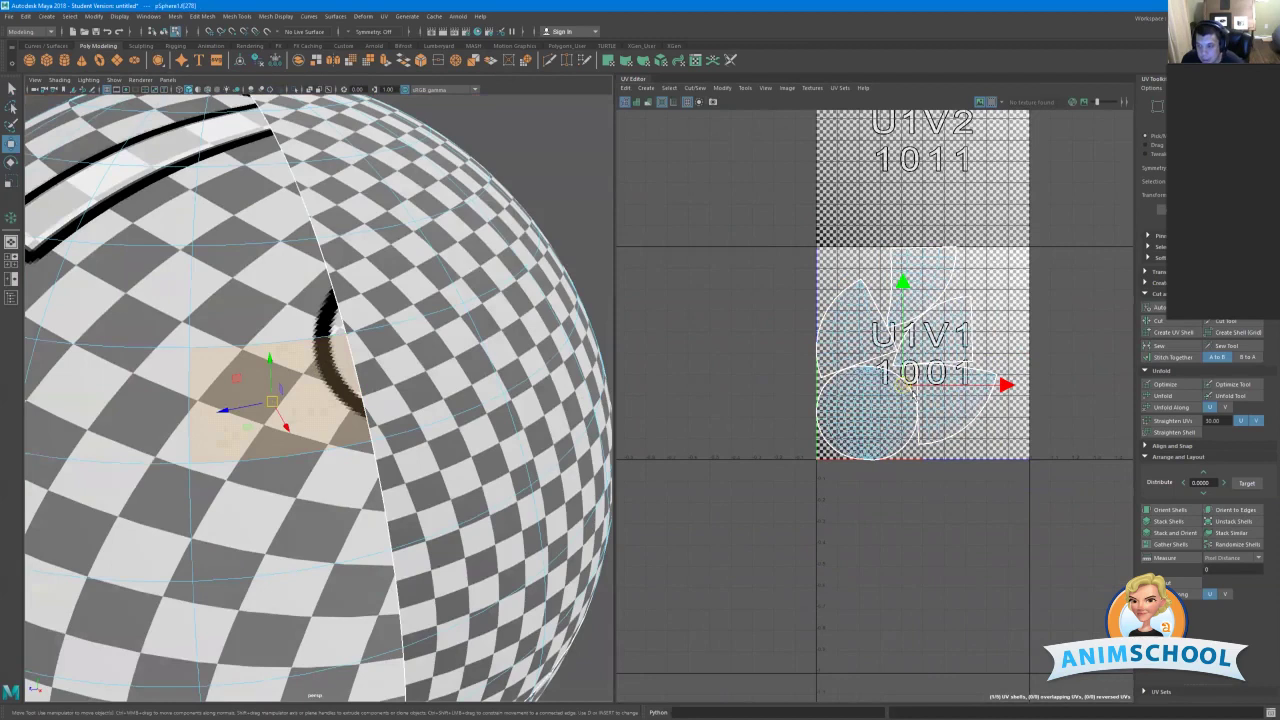
Select the four quarter shells and move them out of the 0 to 1 tile into the neighbouring tile on its left.
right_click_drag(912, 390, 1004, 422, "alt")
double_click(845, 423)
left_click(1009, 394)
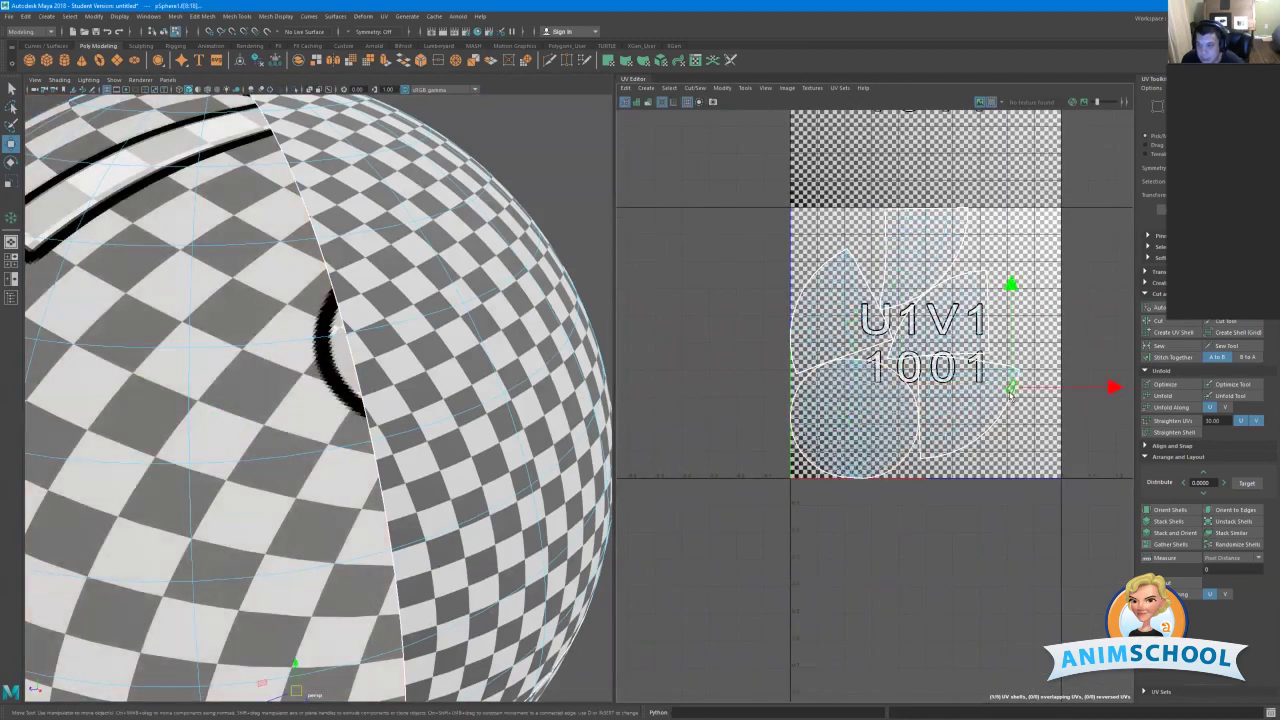
double_click(1009, 394)
double_click(946, 325, "shift")
double_click(895, 254, "shift")
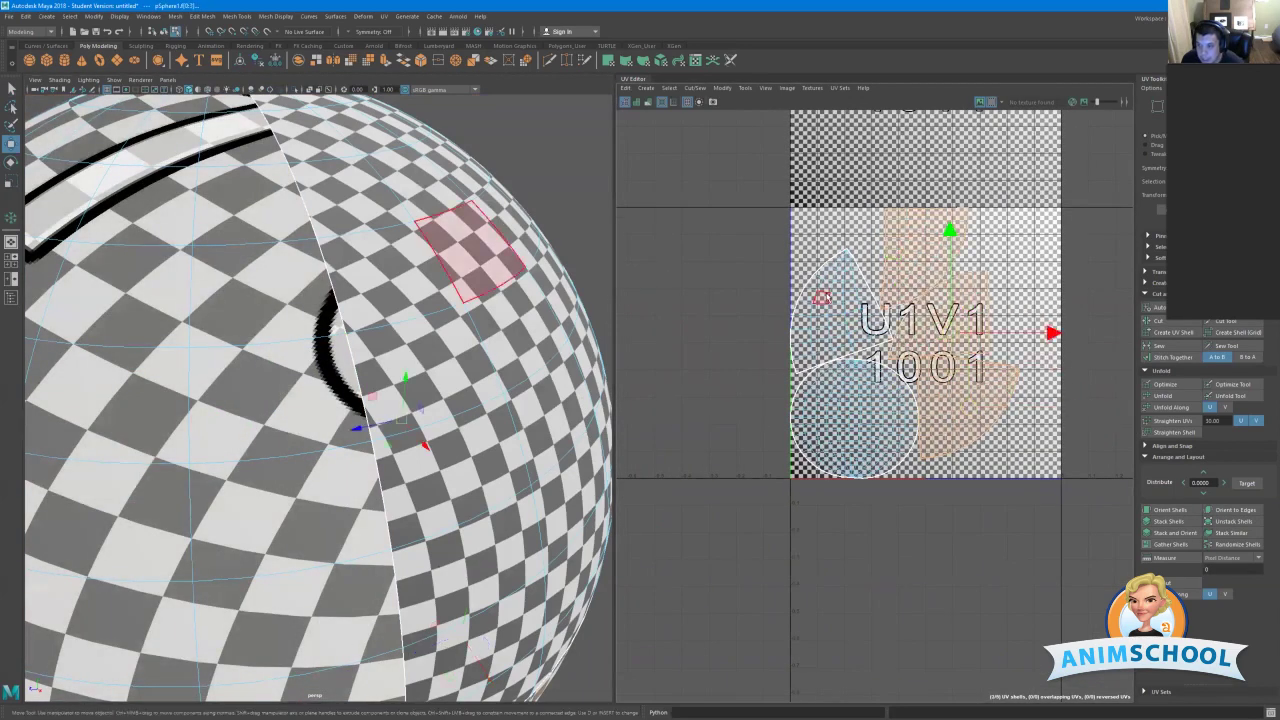
double_click(822, 298, "shift")
left_click_drag(901, 332, 627, 320)
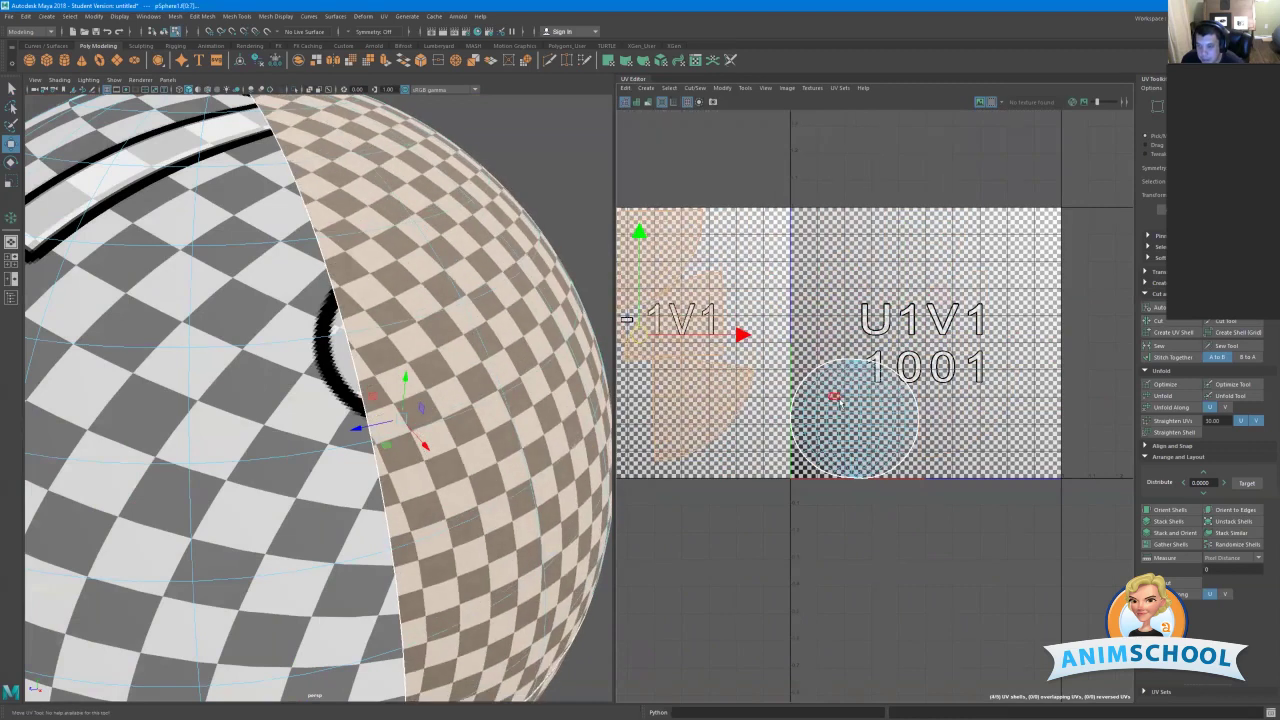
Move the round UV shell up and right, over the first digits of the checker map's 1001 label.
double_click(855, 425)
left_click_drag(851, 419, 882, 375)
scroll(283, 268, "down", 8)
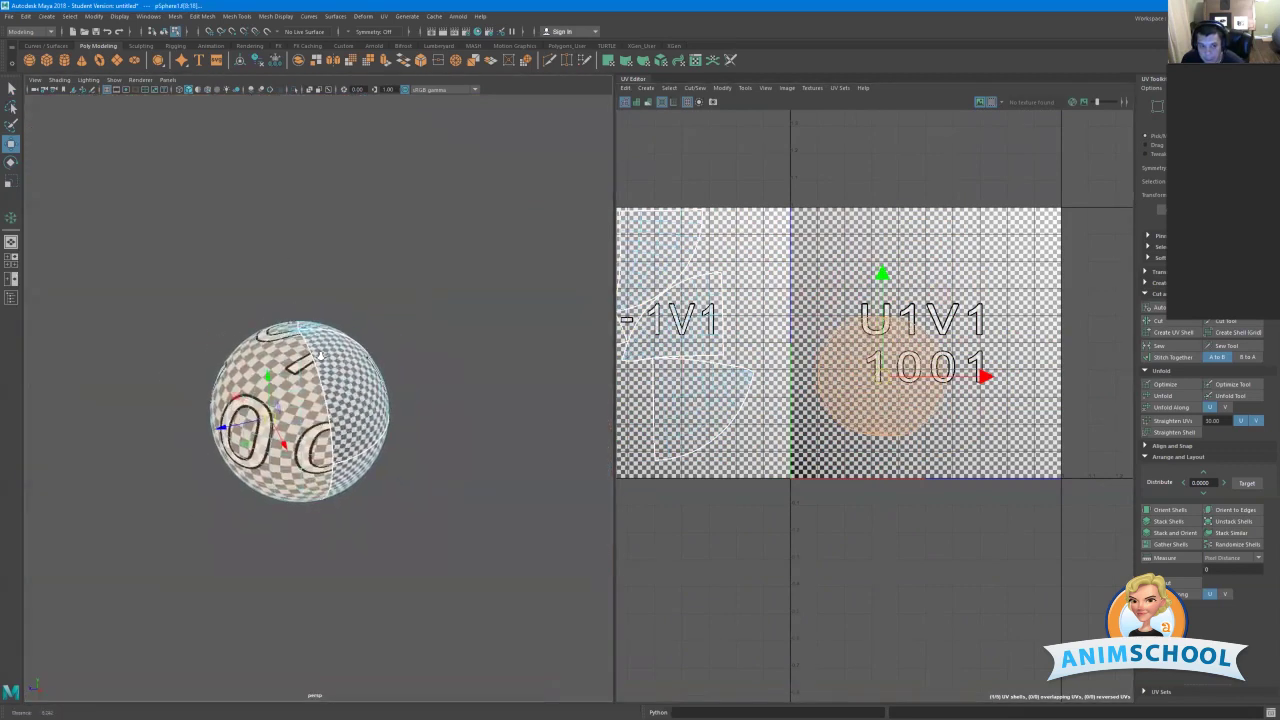
Examine the checker squares and the edges of the digits on the round shell's side of the sphere, from afar and close up.
left_click(466, 406)
left_click_drag(466, 406, 500, 423, "alt")
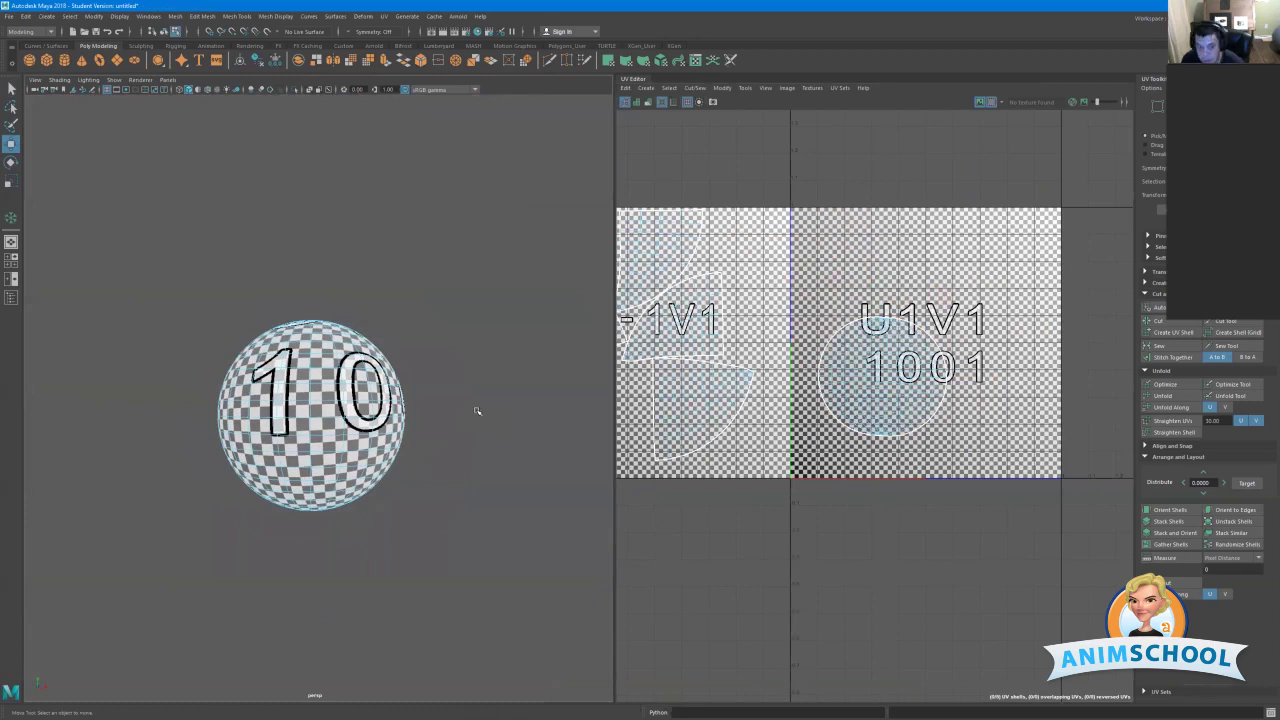
scroll(430, 385, "down", 2)
scroll(314, 382, "up", 5)
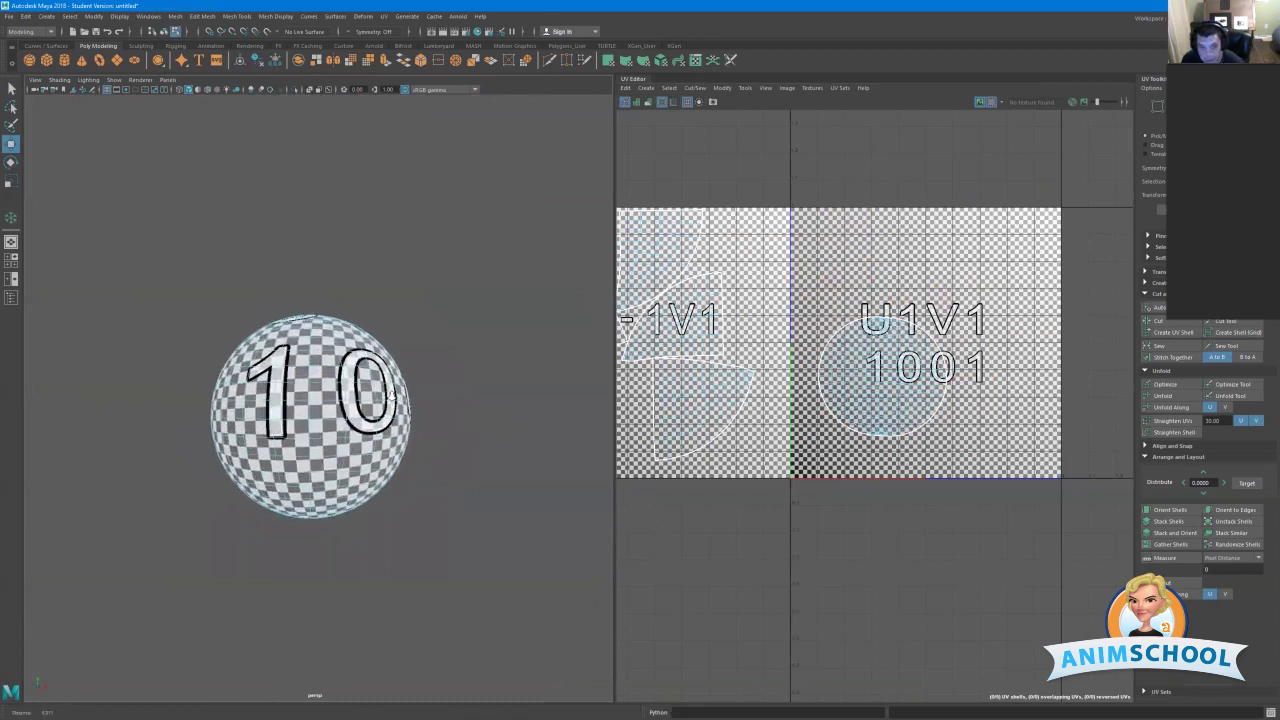
scroll(279, 337, "up", 4)
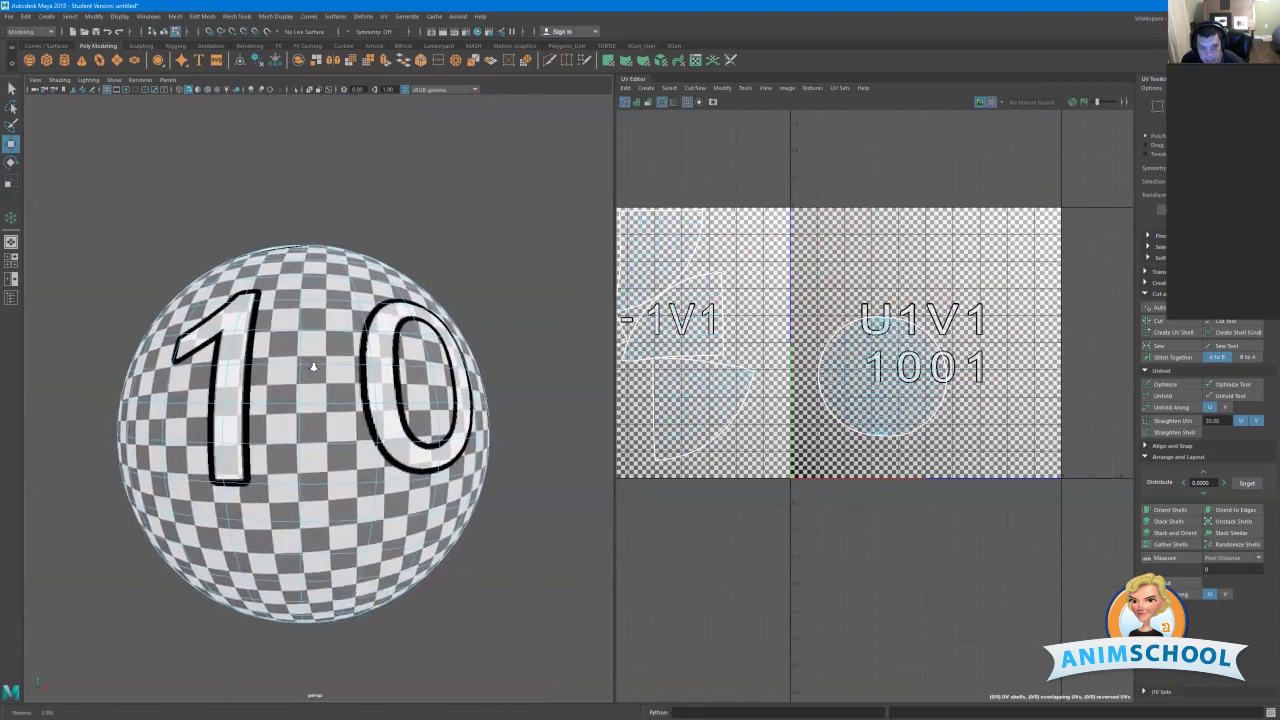
left_click(335, 292)
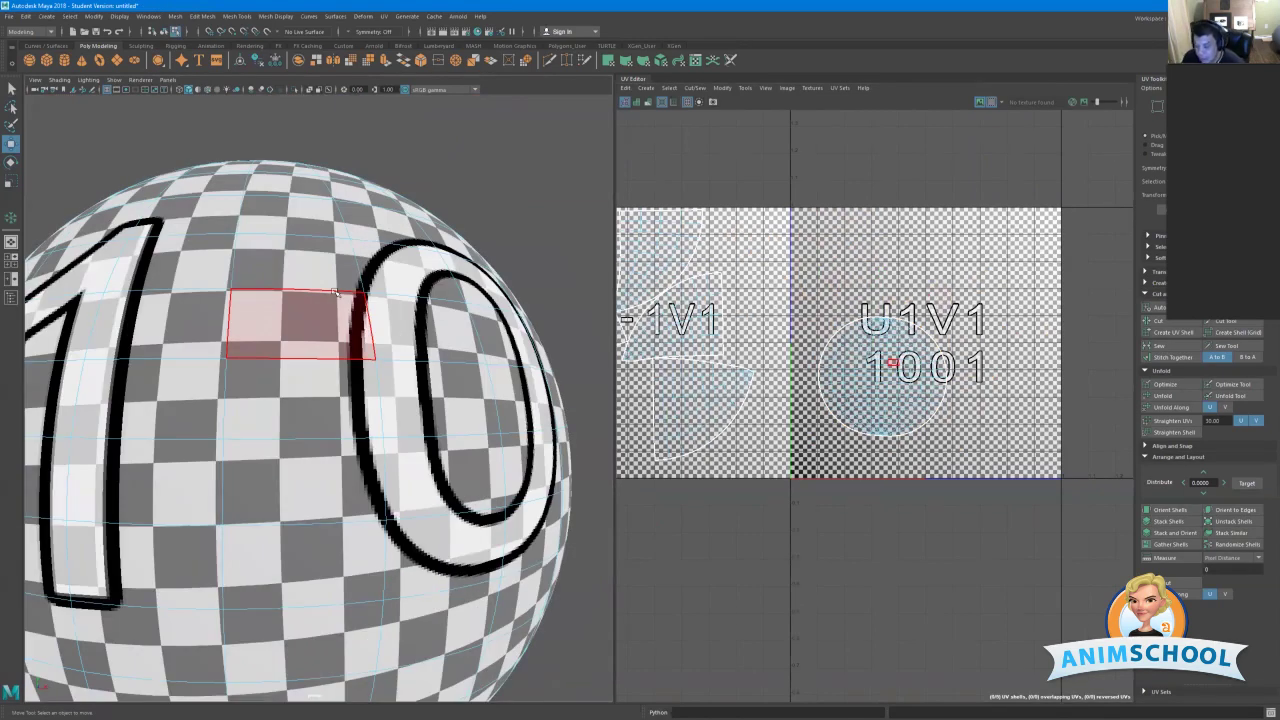
scroll(335, 292, "up", 7)
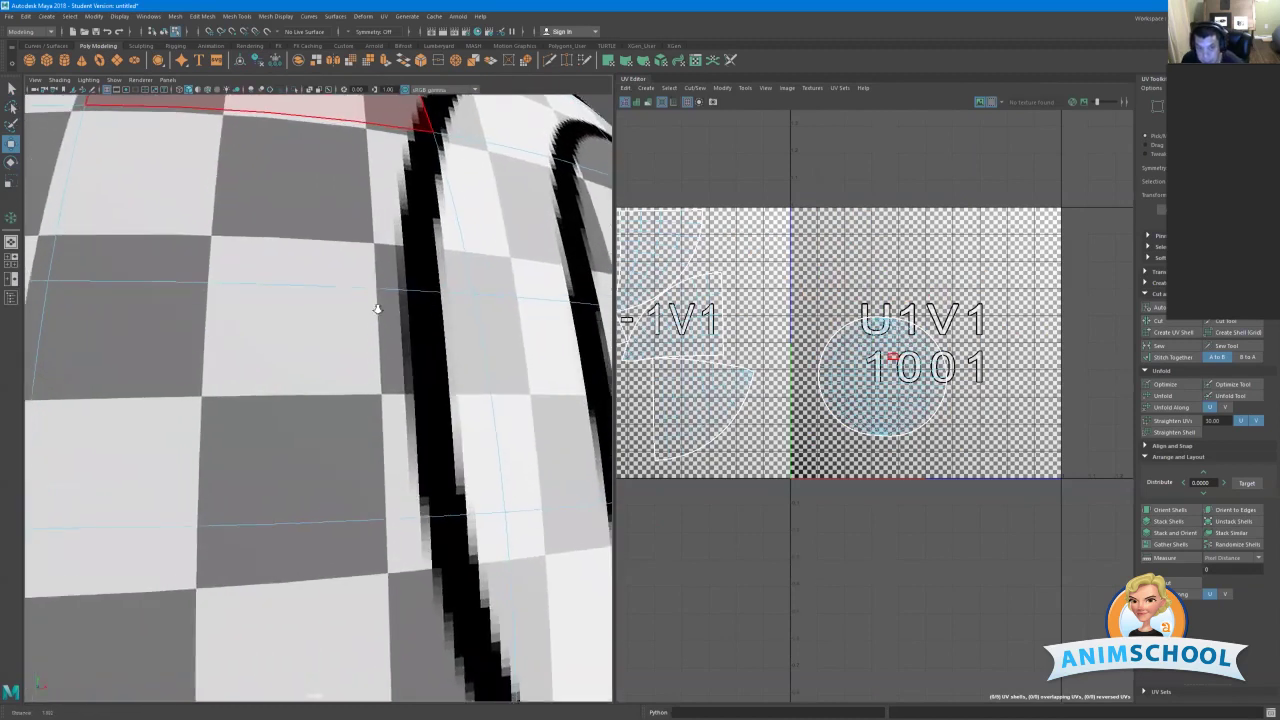
key("f")
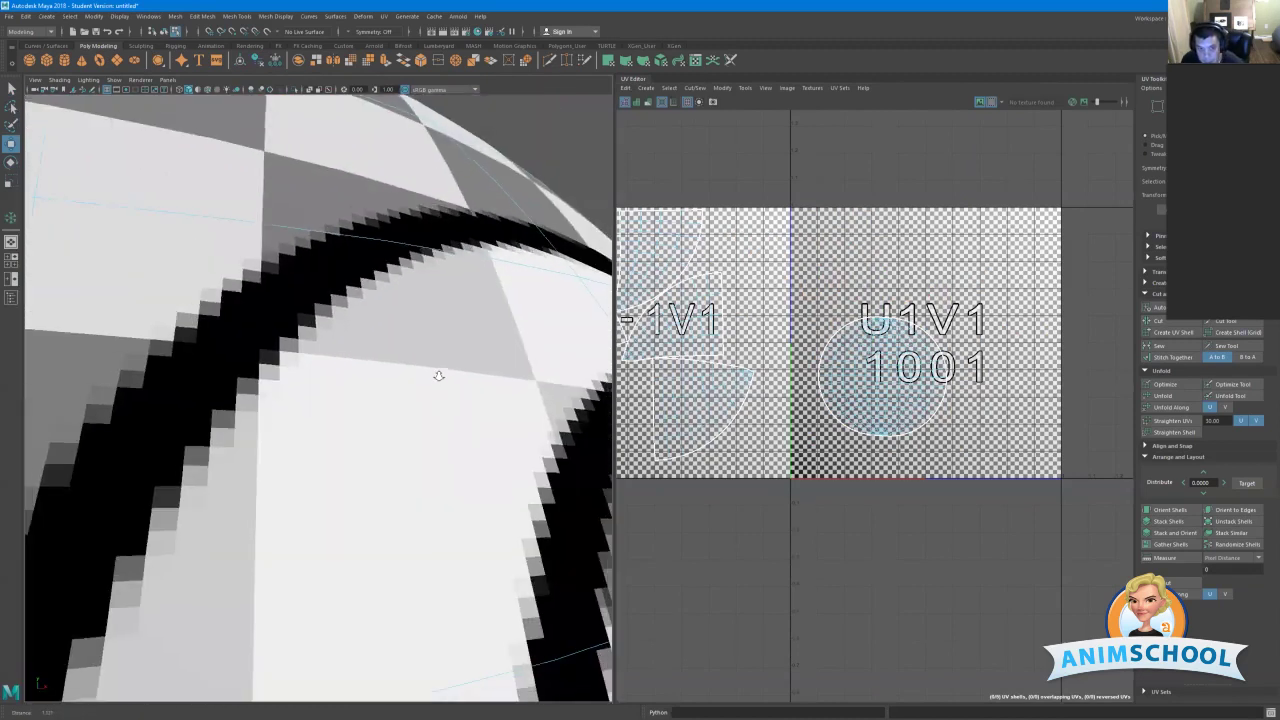
left_click(596, 292)
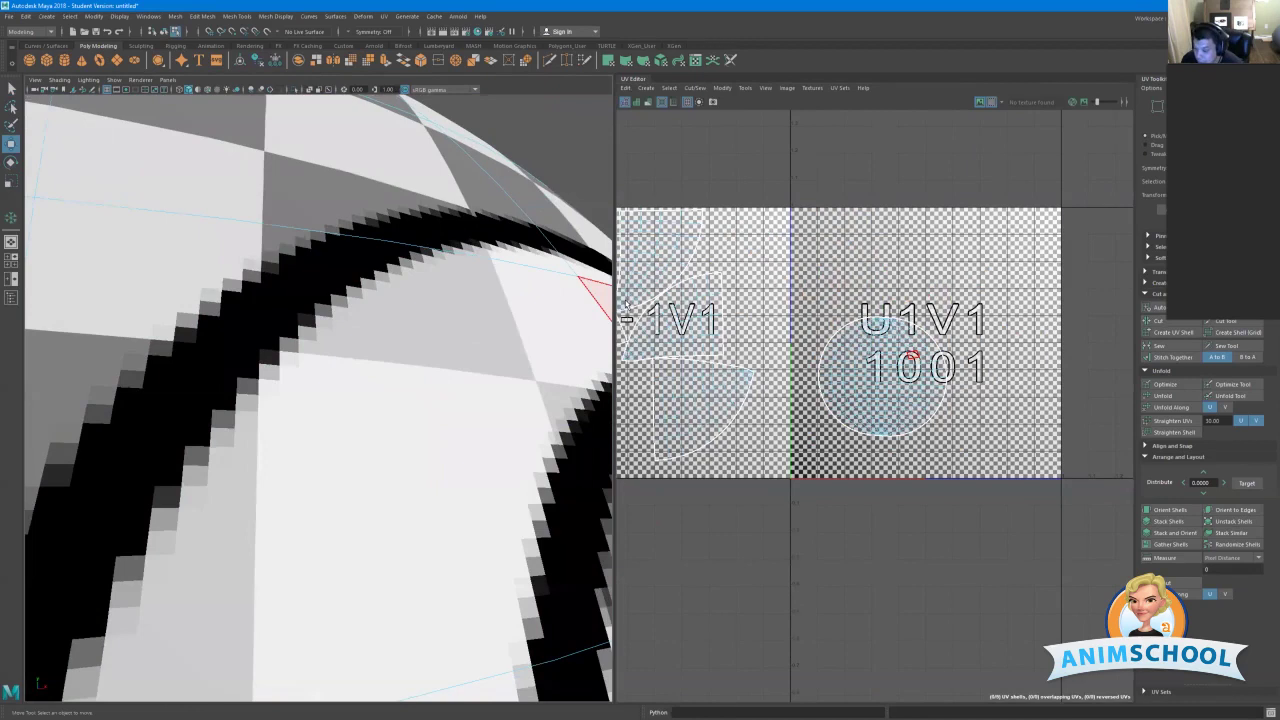
right_click_drag(543, 337, 426, 311, "alt")
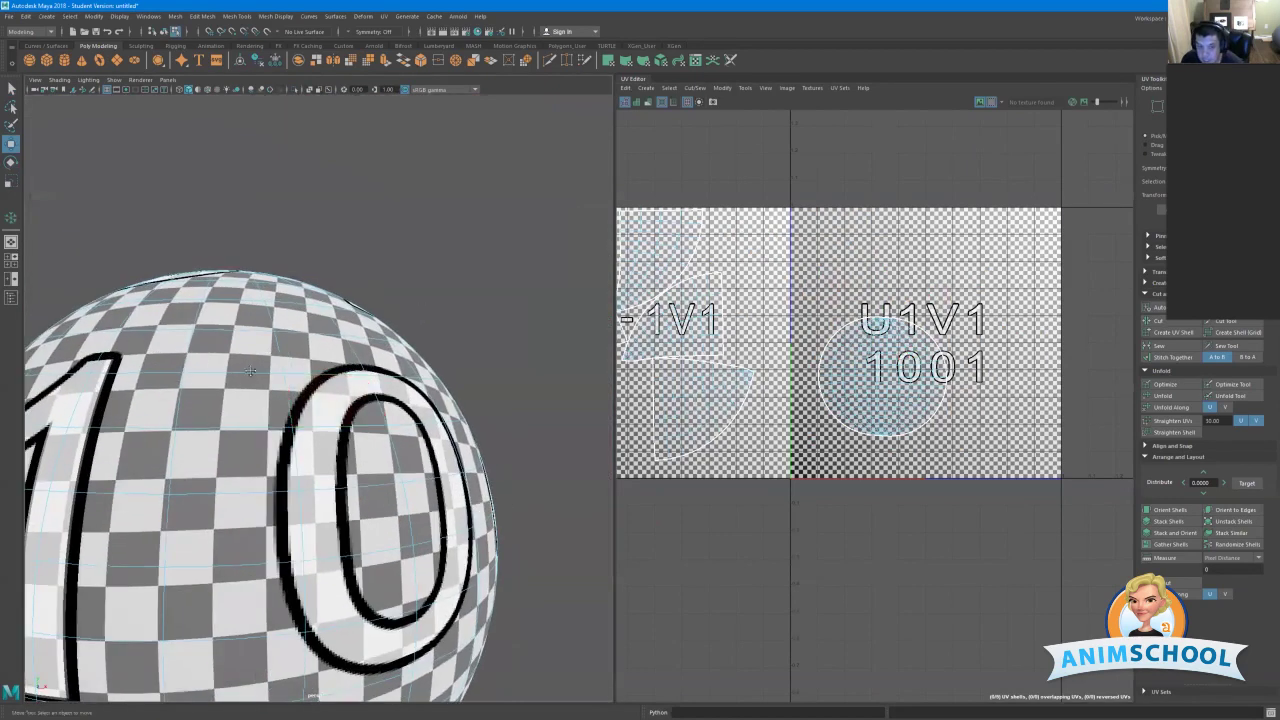
Examine the texture resolution along the edges of the digit 1 on the sphere at very close range.
middle_click_drag(129, 469, 329, 309, "alt")
left_click(271, 338)
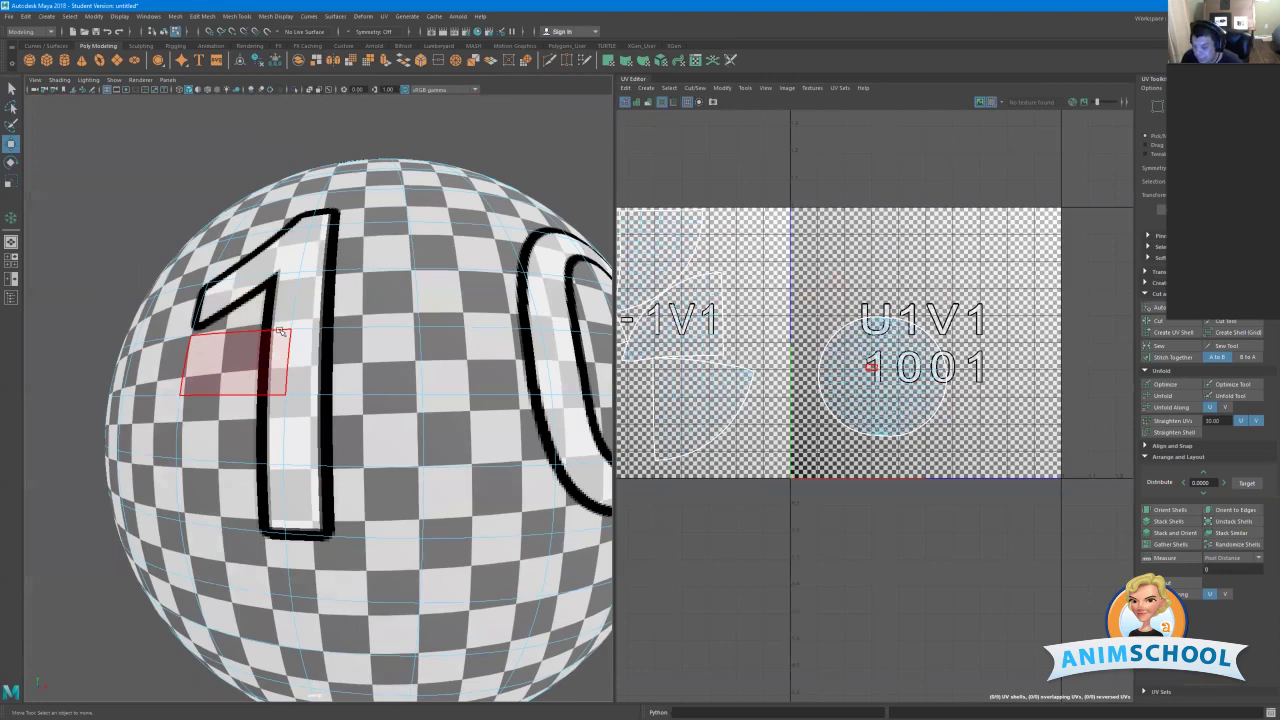
scroll(280, 331, "up", 8)
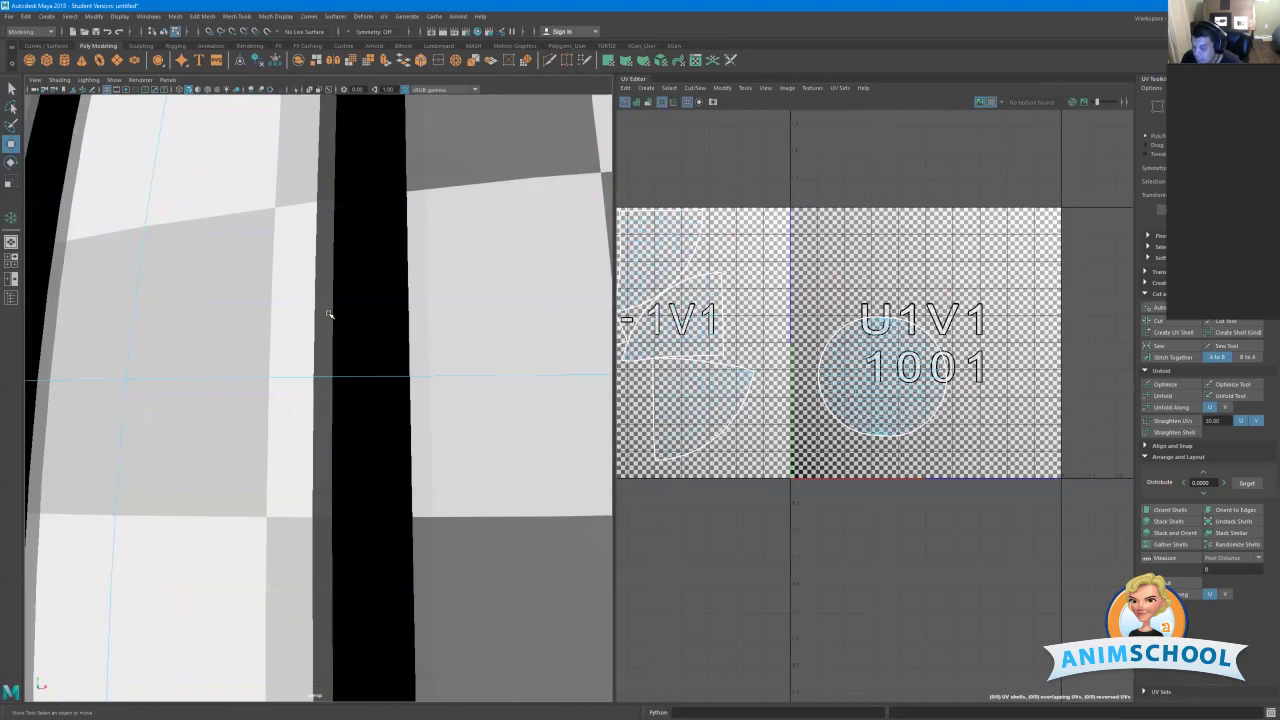
key("f")
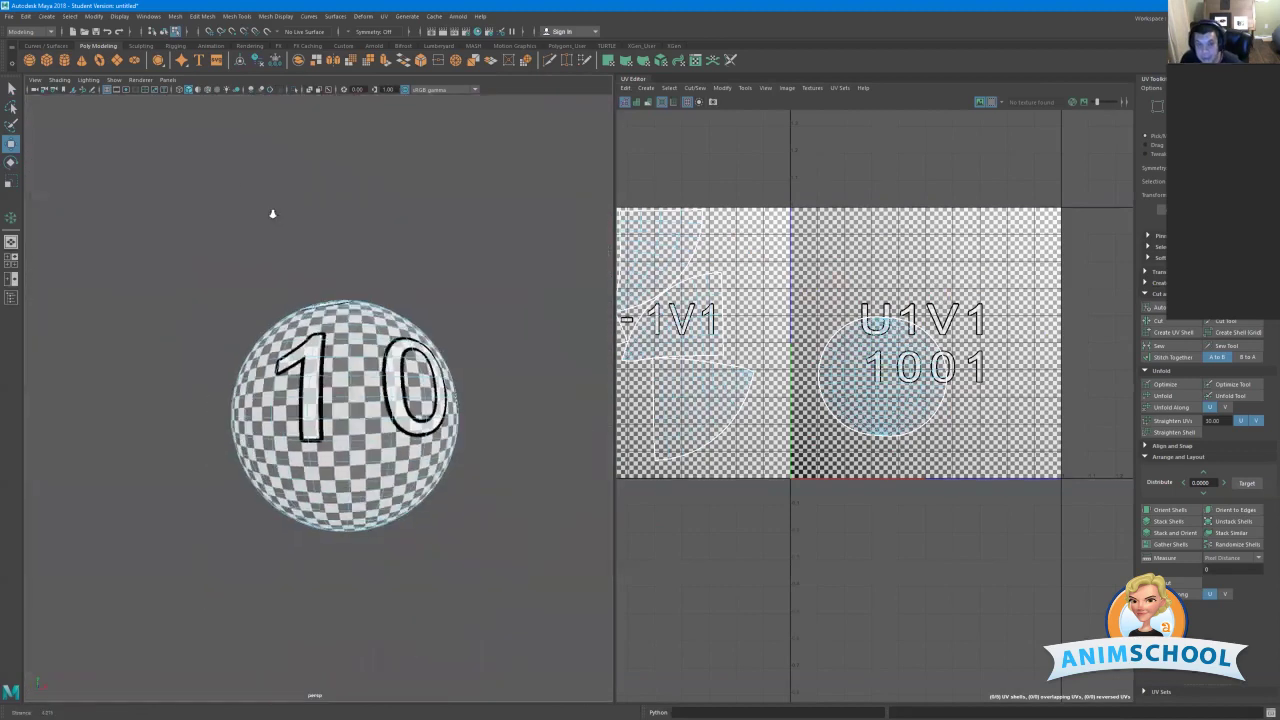
Enlarge the round UV shell and centre it over the U1V1 and 1001 labels so it nearly fills the 0 to 1 tile.
left_click(858, 397)
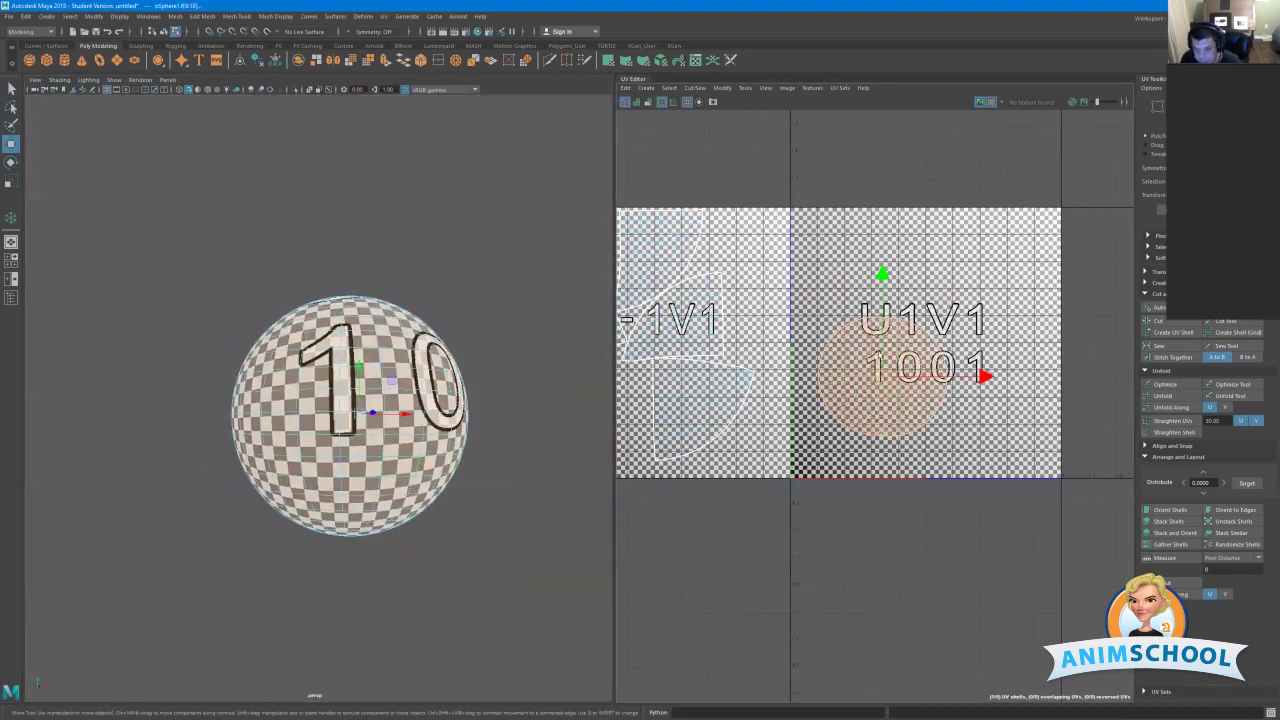
key("r")
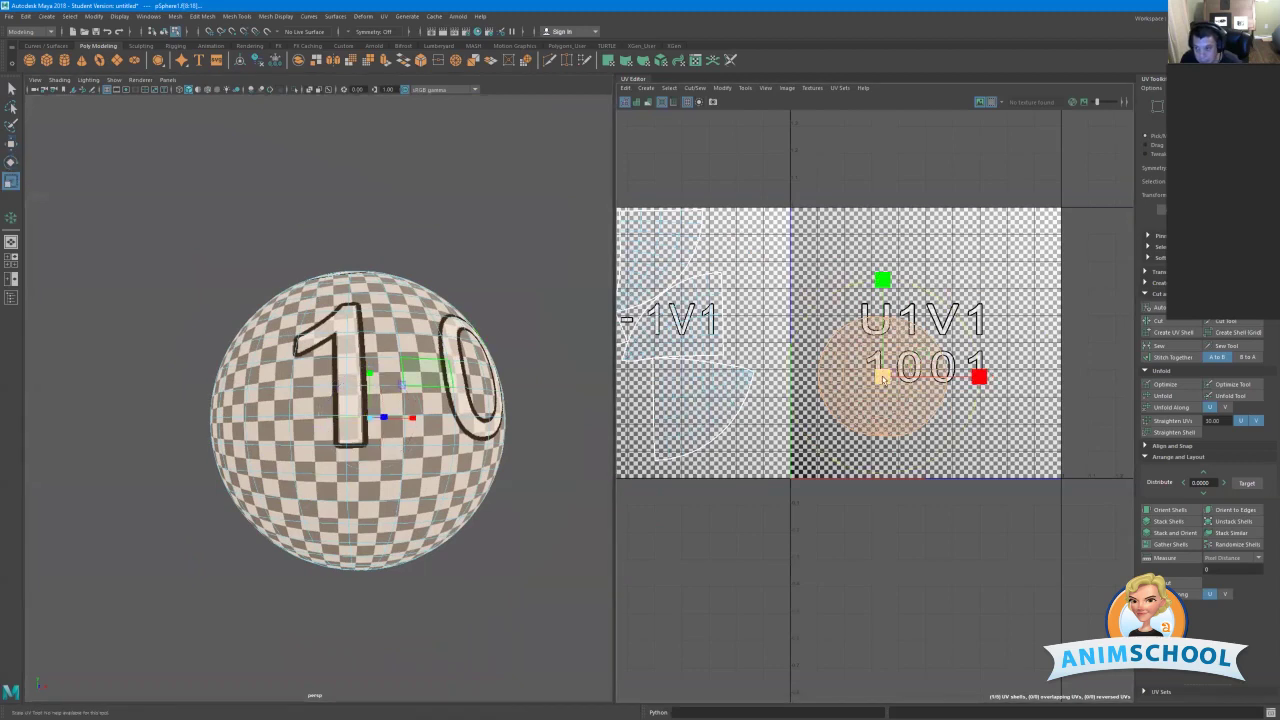
middle_click_drag(918, 350, 960, 312)
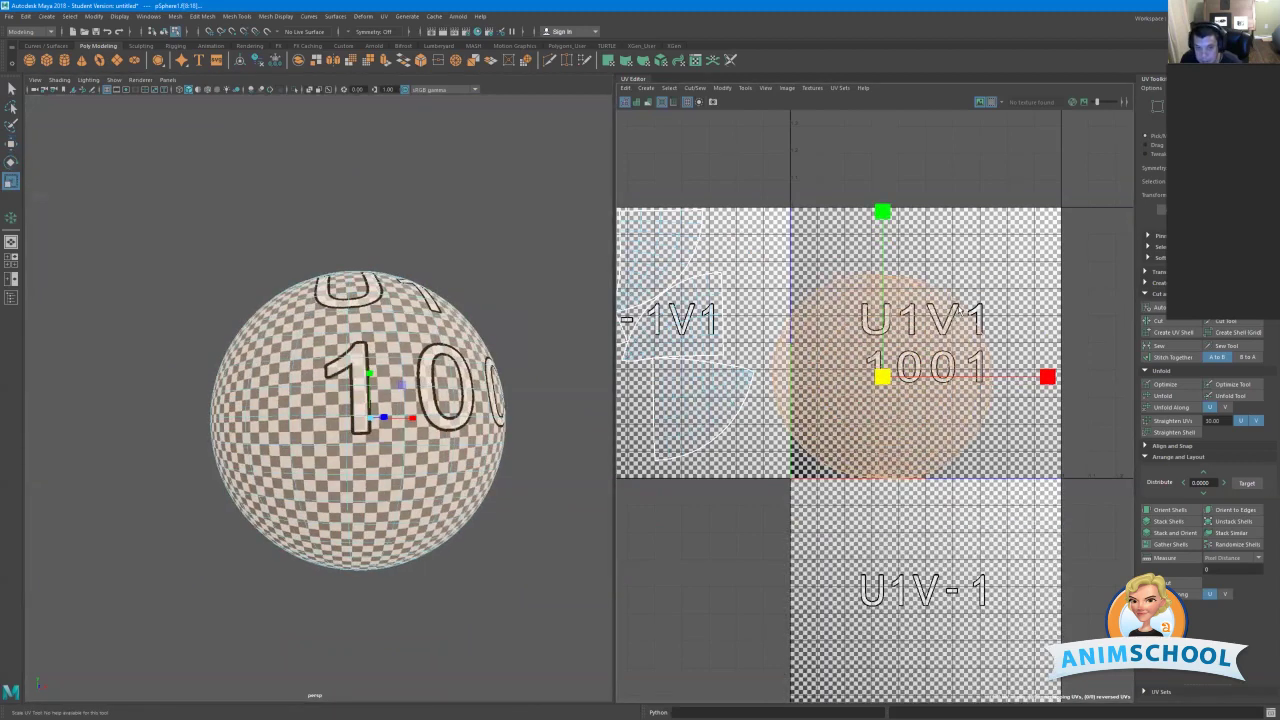
left_click_drag(960, 312, 950, 320)
key("w")
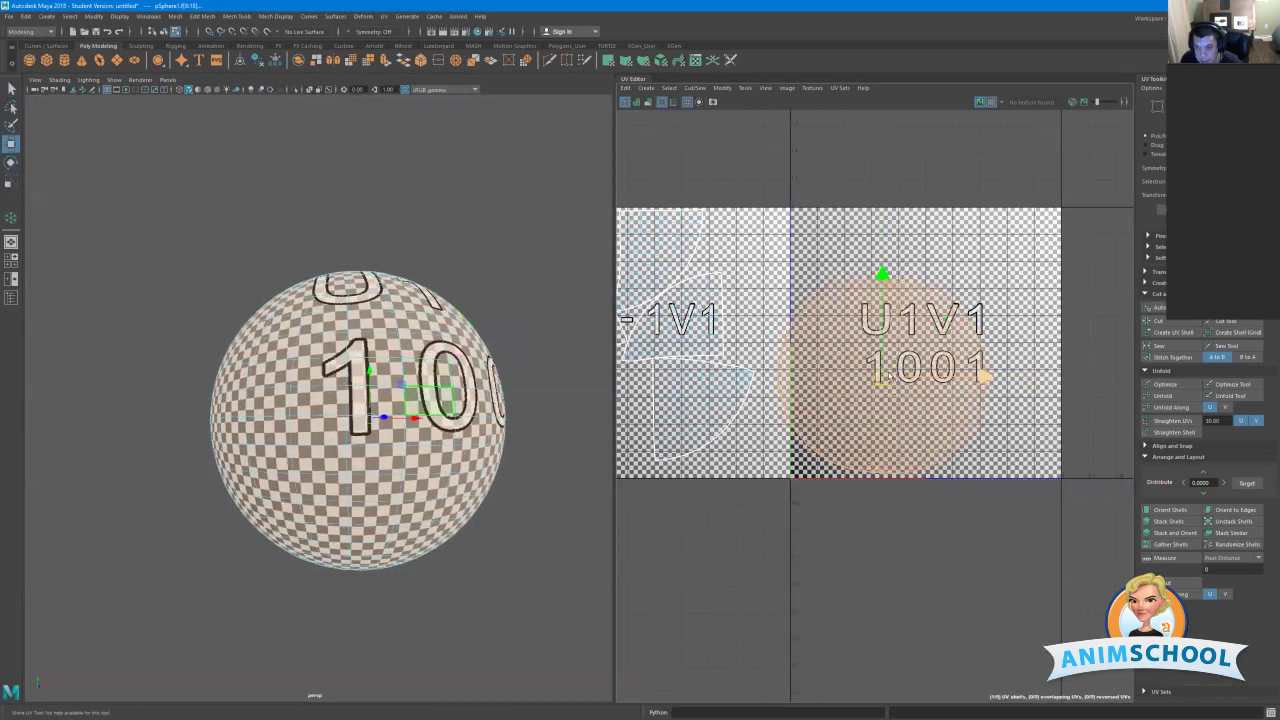
left_click_drag(882, 376, 892, 367)
middle_click_drag(910, 360, 921, 353)
key("r")
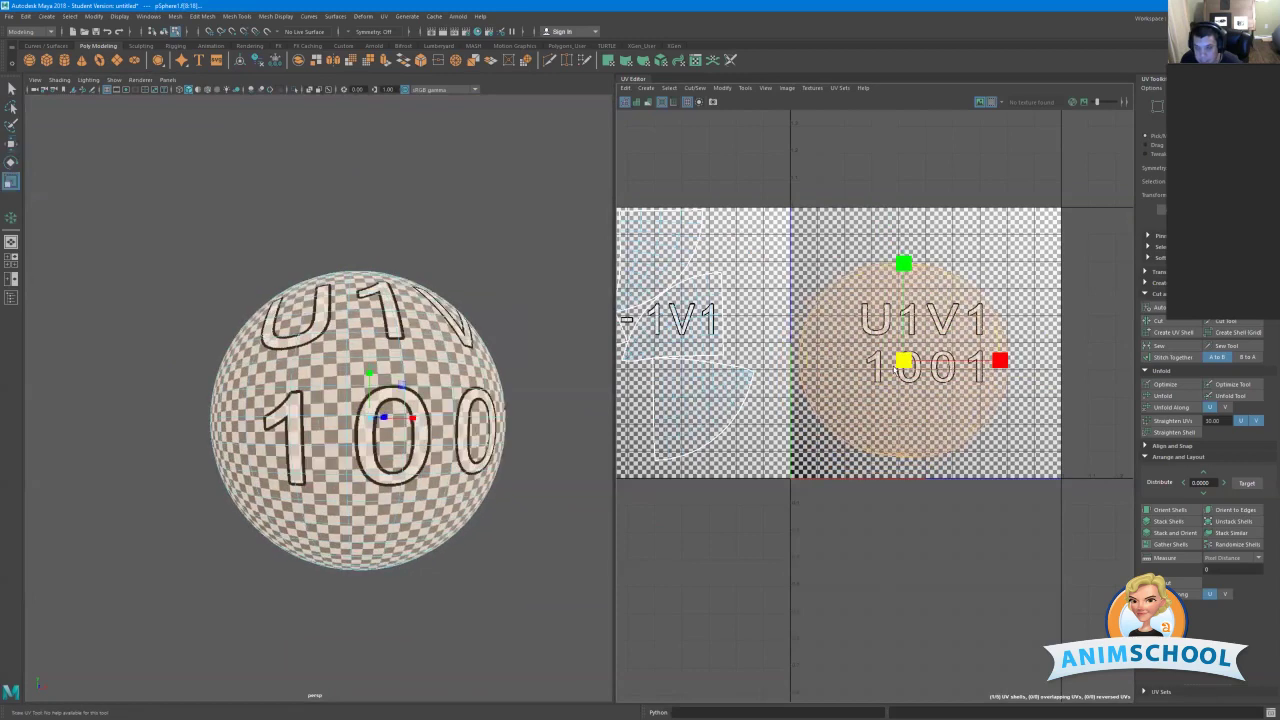
left_click_drag(900, 363, 916, 354)
Clear the selection and examine the first 0 of the 1001 label up close on the sphere with the enlarged shell.
left_click(505, 262)
scroll(491, 240, "up", 7)
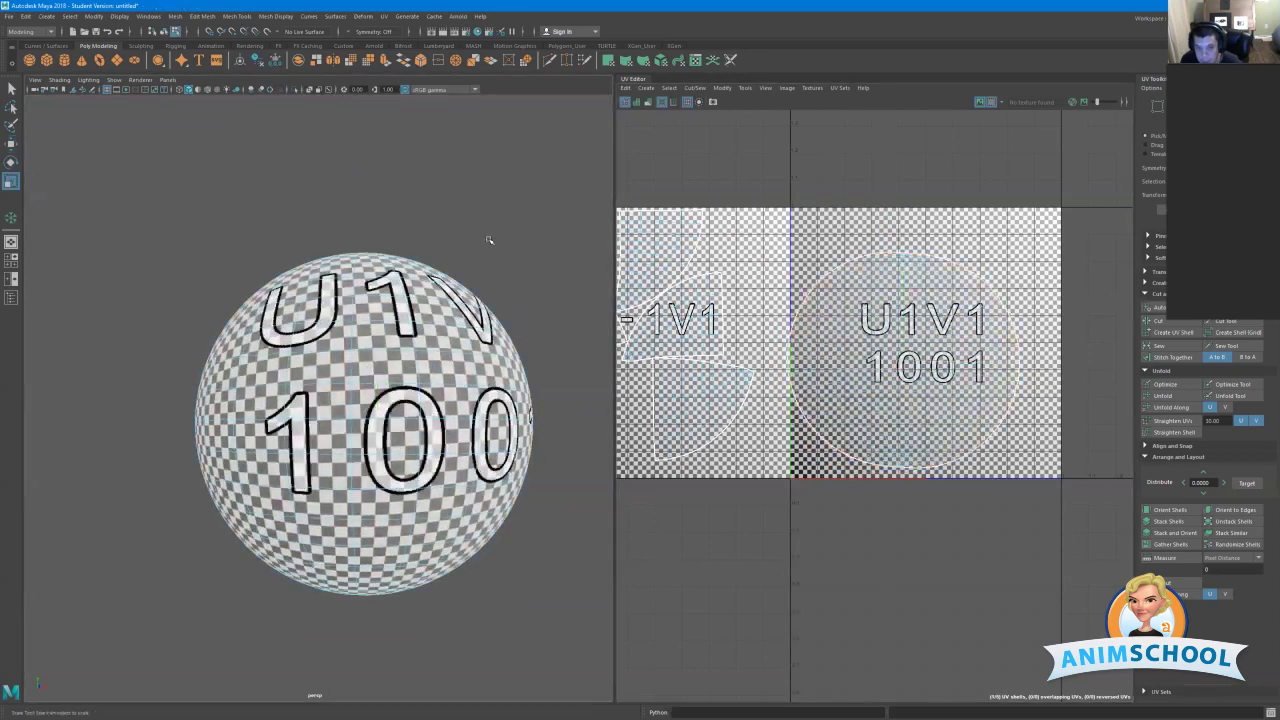
scroll(406, 253, "up", 8)
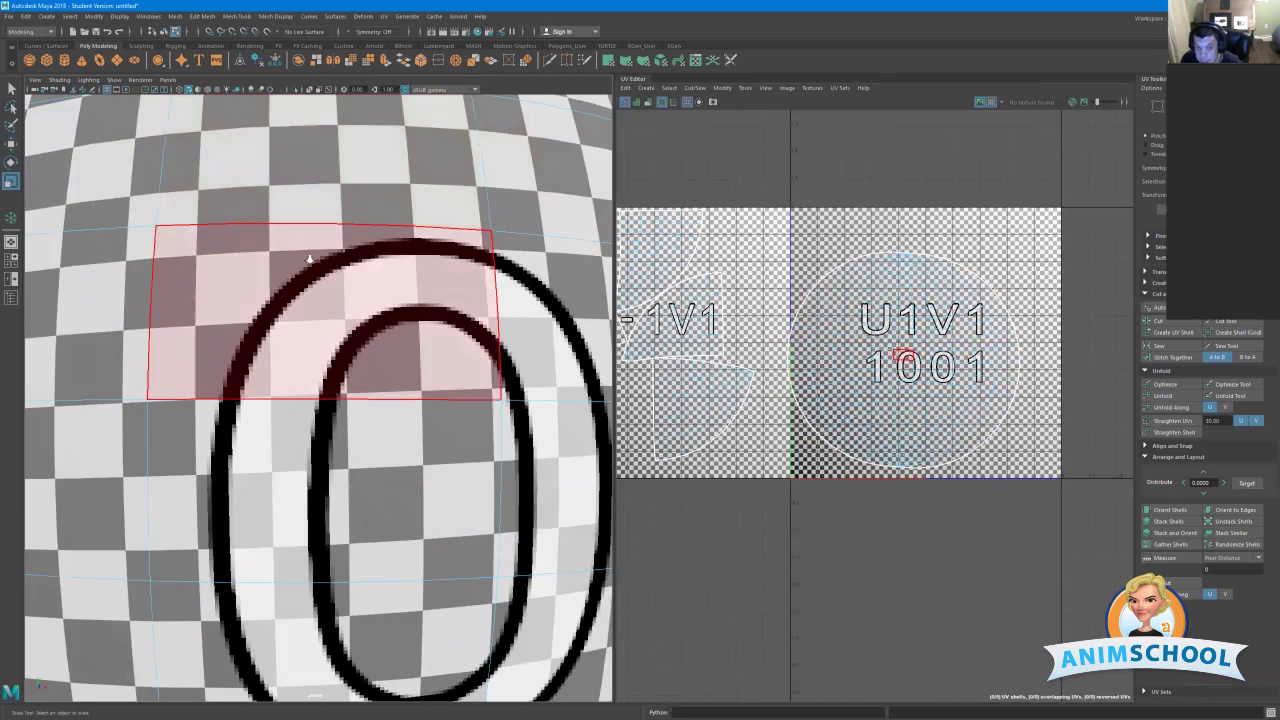
scroll(326, 267, "up", 1)
Try enlarging the round UV shell further about its centre.
double_click(887, 360)
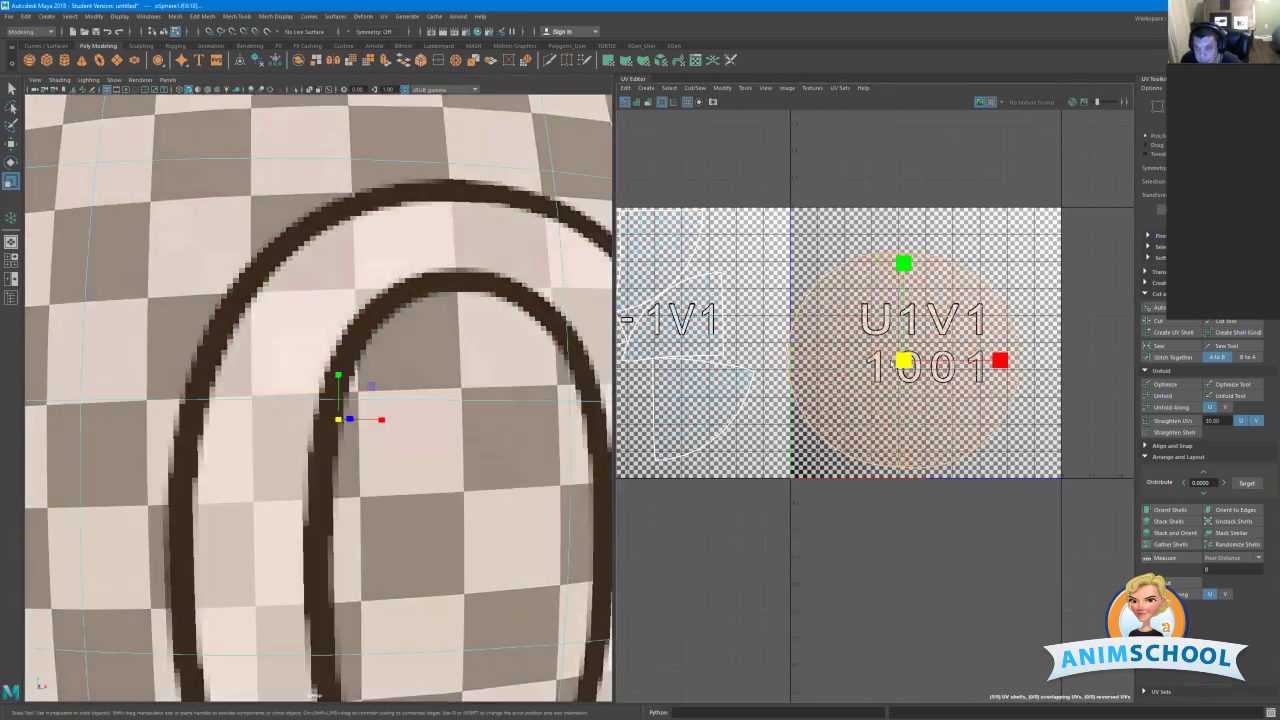
left_click_drag(900, 362, 922, 343)
mouse_move(930, 341)
middle_mouse_down()
mouse_move(954, 328)
mouse_move(942, 336)
middle_mouse_up()
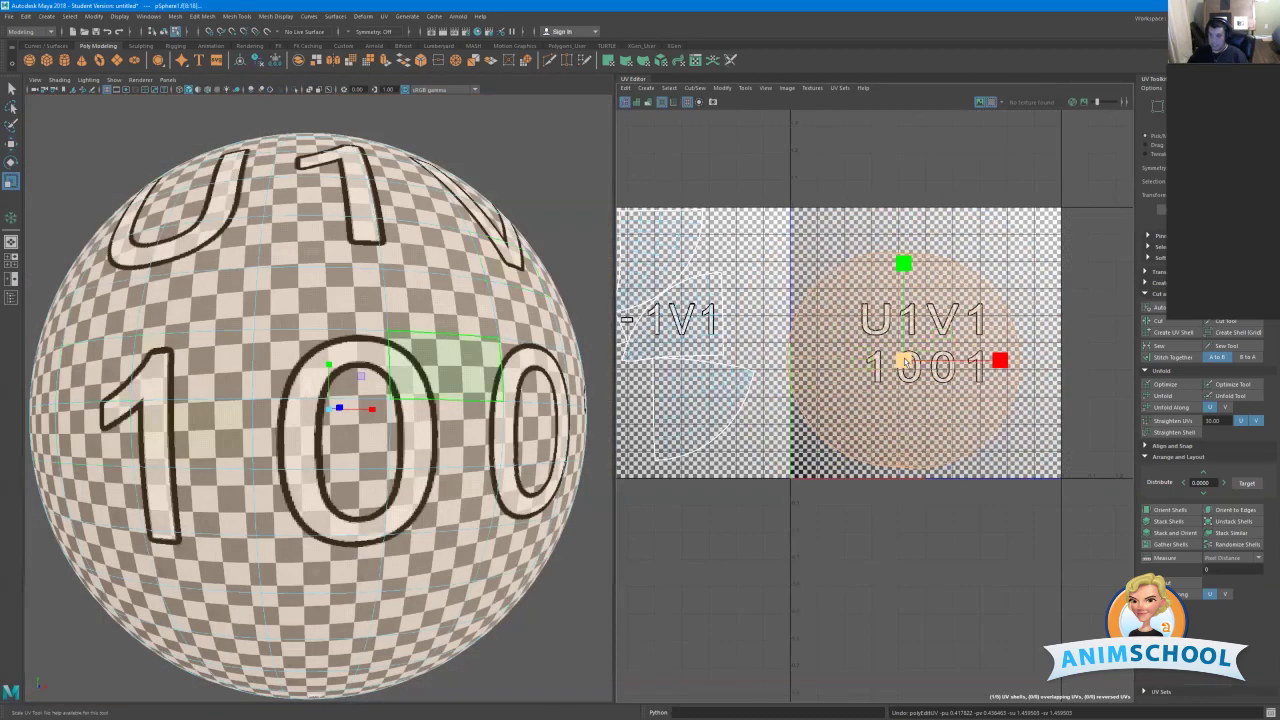
Try shrinking the round UV shell to a tiny patch on the first 0 of 1001 and inspect the texture on the sphere.
left_click_drag(905, 362, 815, 352)
left_click(549, 214)
right_click_drag(549, 214, 469, 240, "alt")
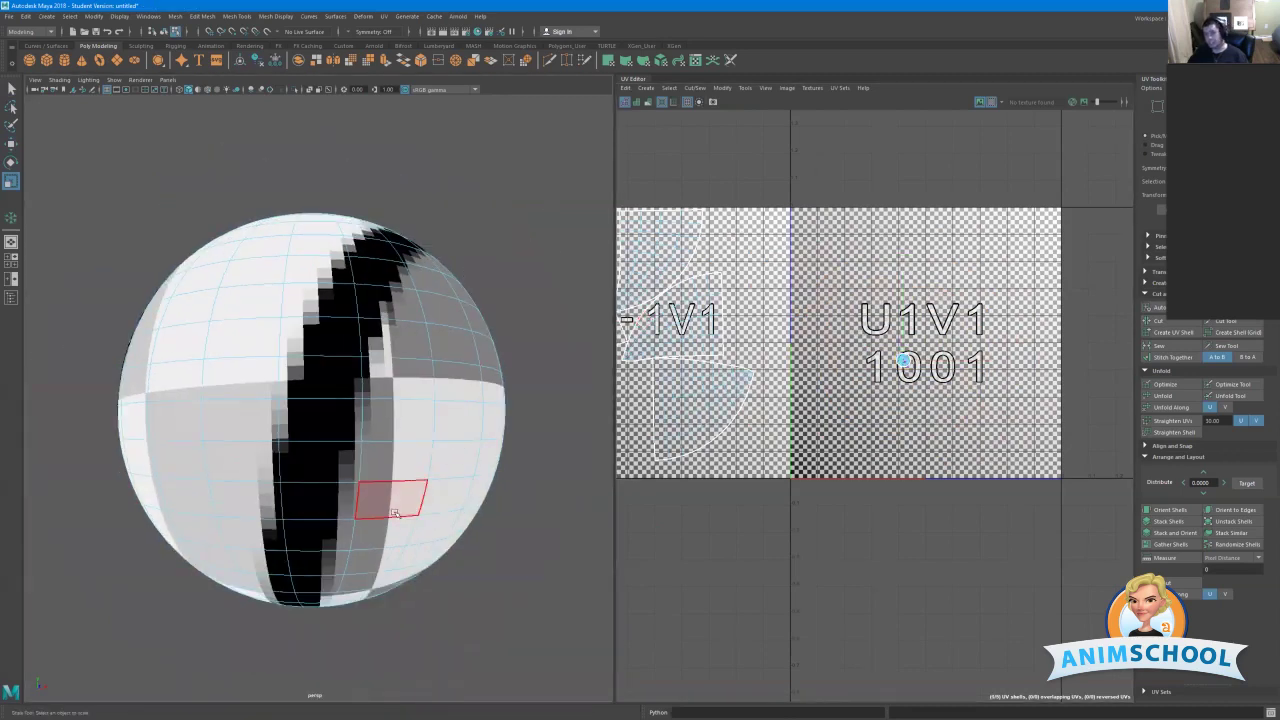
left_click_drag(394, 506, 588, 431, "alt")
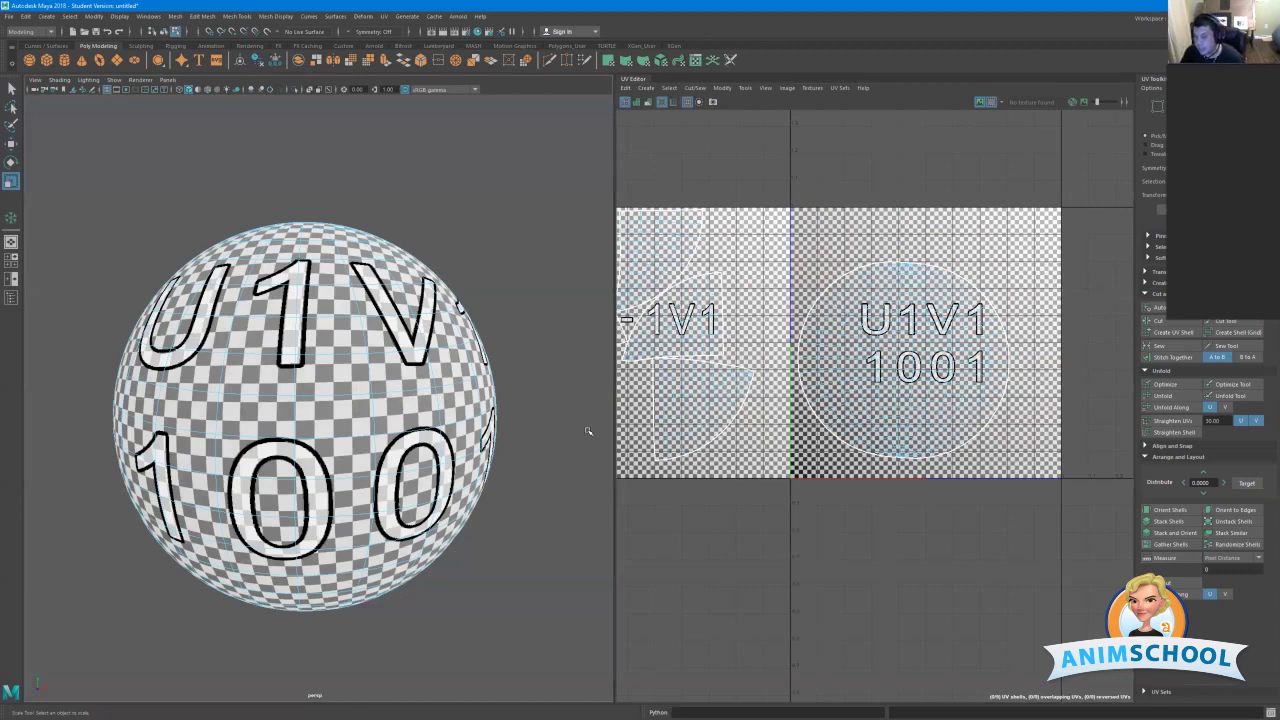
Scale the round UV shell down to about a third of the tile's width and place it over the first 1 of 1001.
scroll(880, 258, "up", 2)
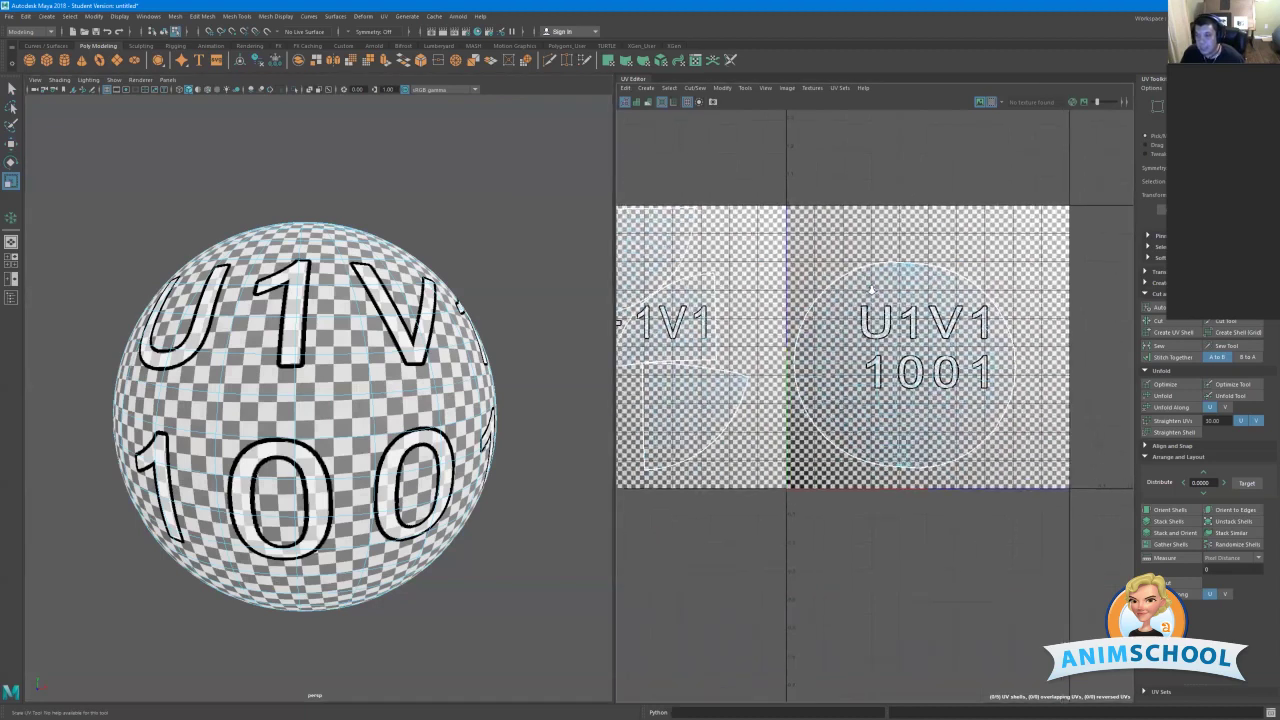
double_click(905, 350)
left_click_drag(905, 367, 861, 402)
key("w")
Select the four quarter shells in the neighbouring tile and lay them out automatically to fill the 0 to 1 tile.
middle_click_drag(656, 416, 769, 394, "alt")
left_click(769, 394)
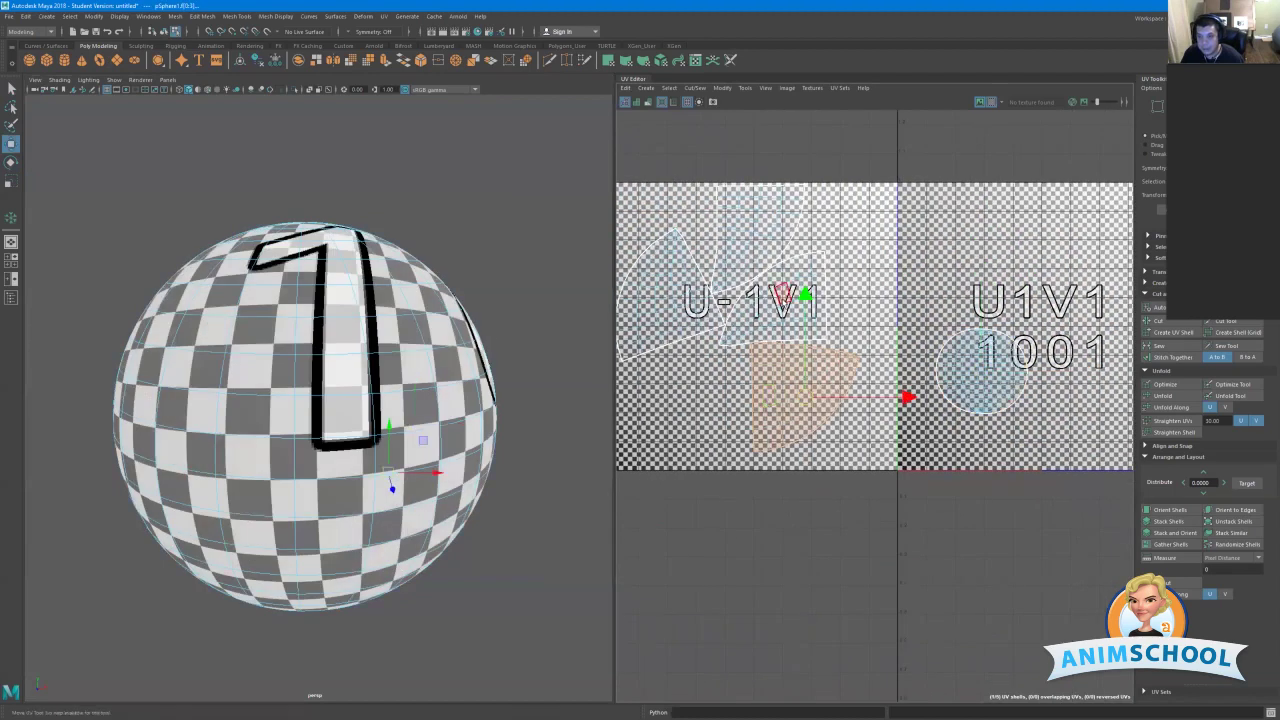
left_click(770, 308, "shift")
left_click(708, 312, "shift")
left_click(729, 243, "shift")
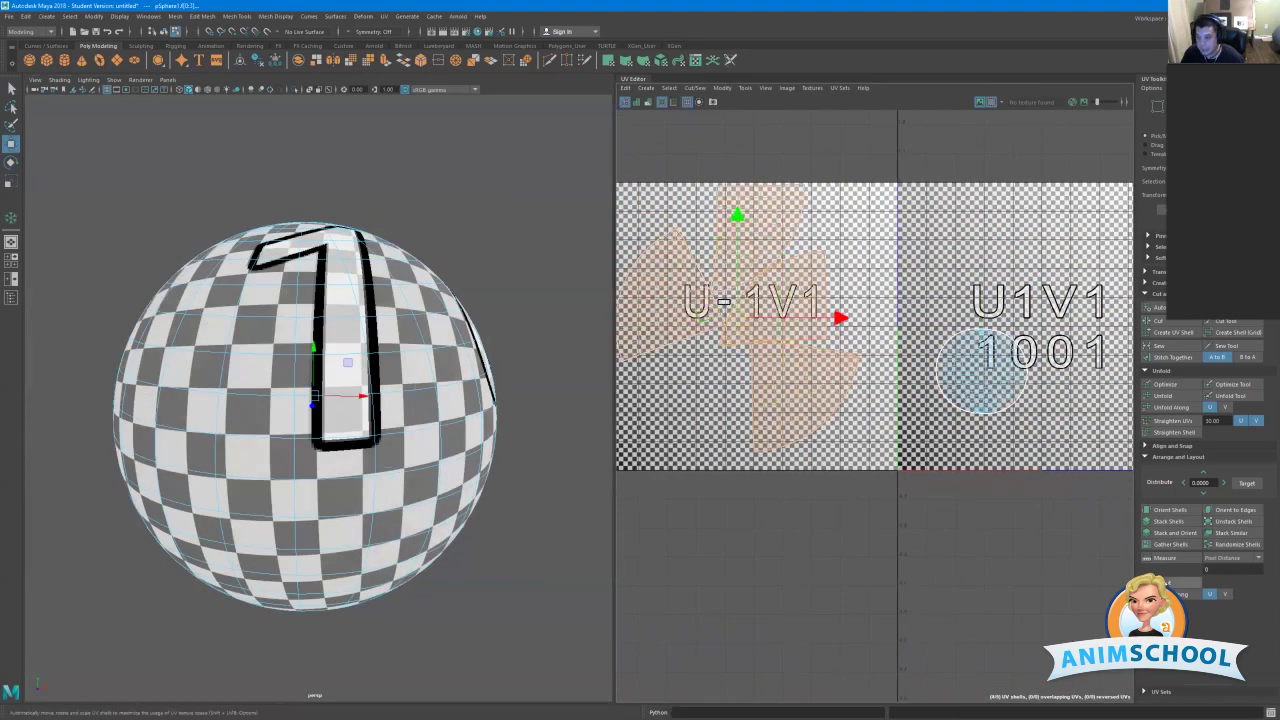
left_click(1168, 582)
middle_click_drag(926, 346, 702, 384, "alt")
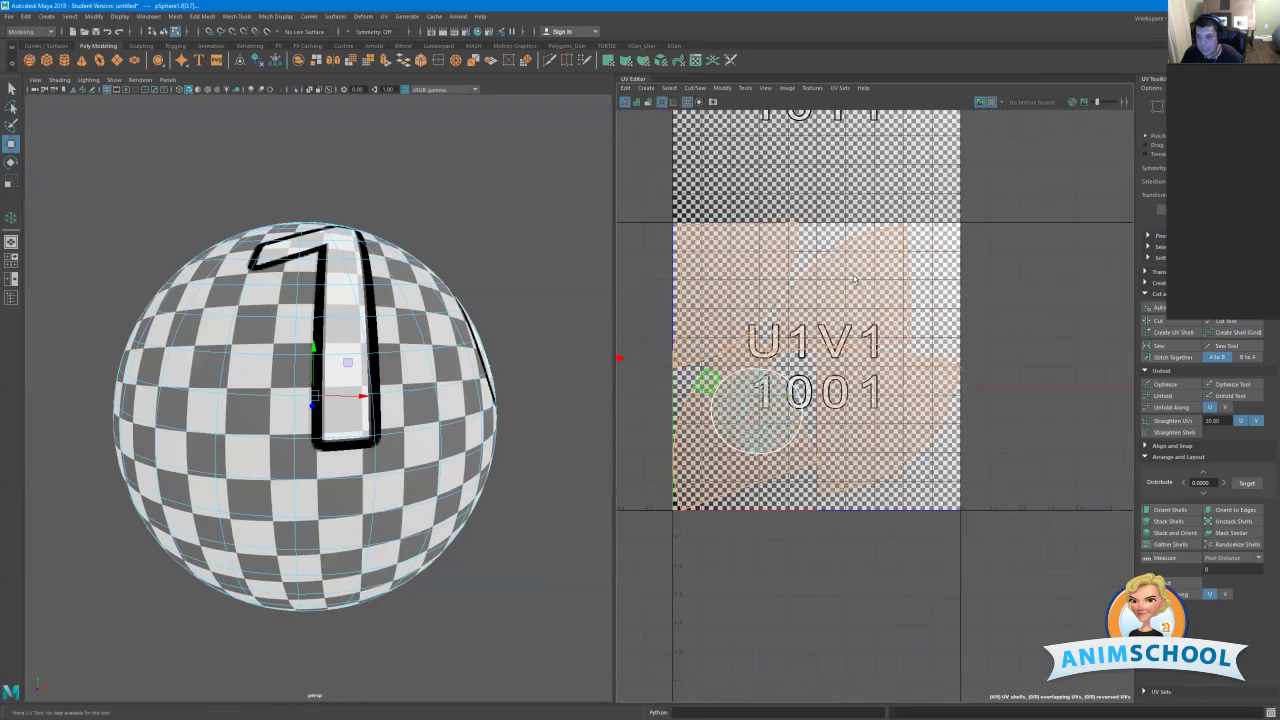
Scale the upper-right quarter shell down to about half its size within the 0 to 1 tile.
scroll(842, 272, "up", 1)
right_click_drag(880, 353, 894, 360, "alt")
left_click(854, 304)
key("r")
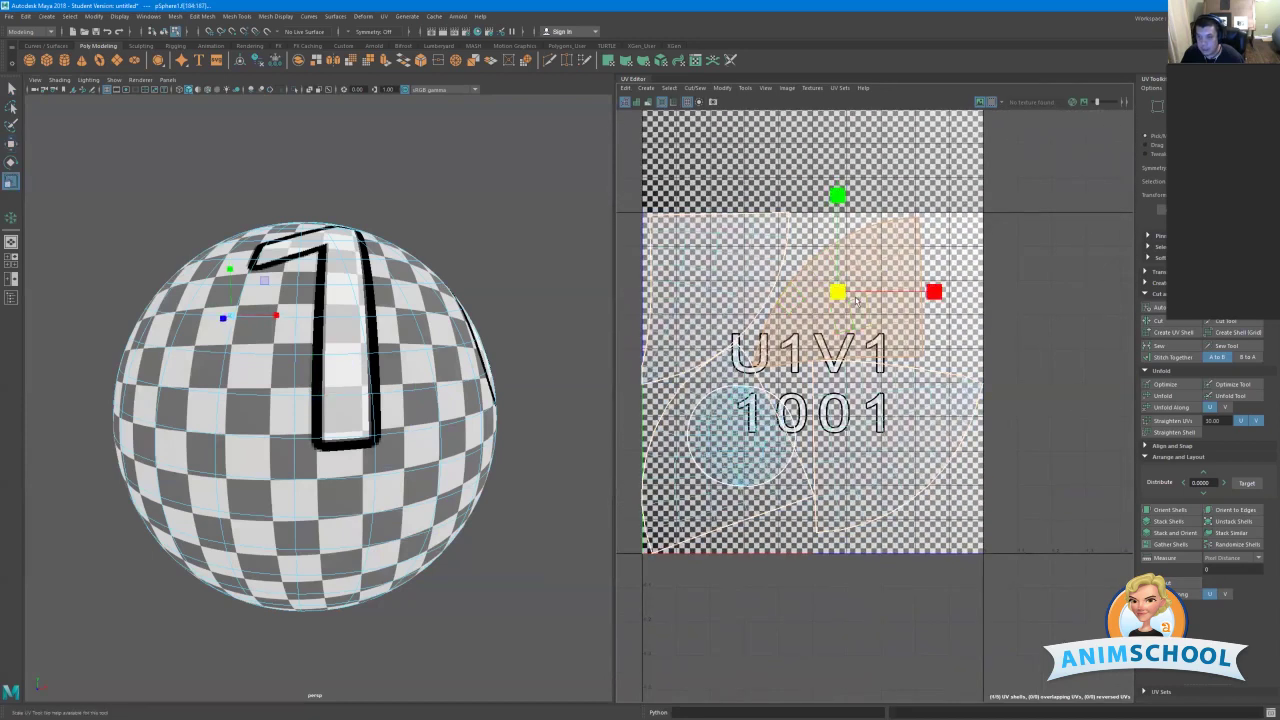
key("w")
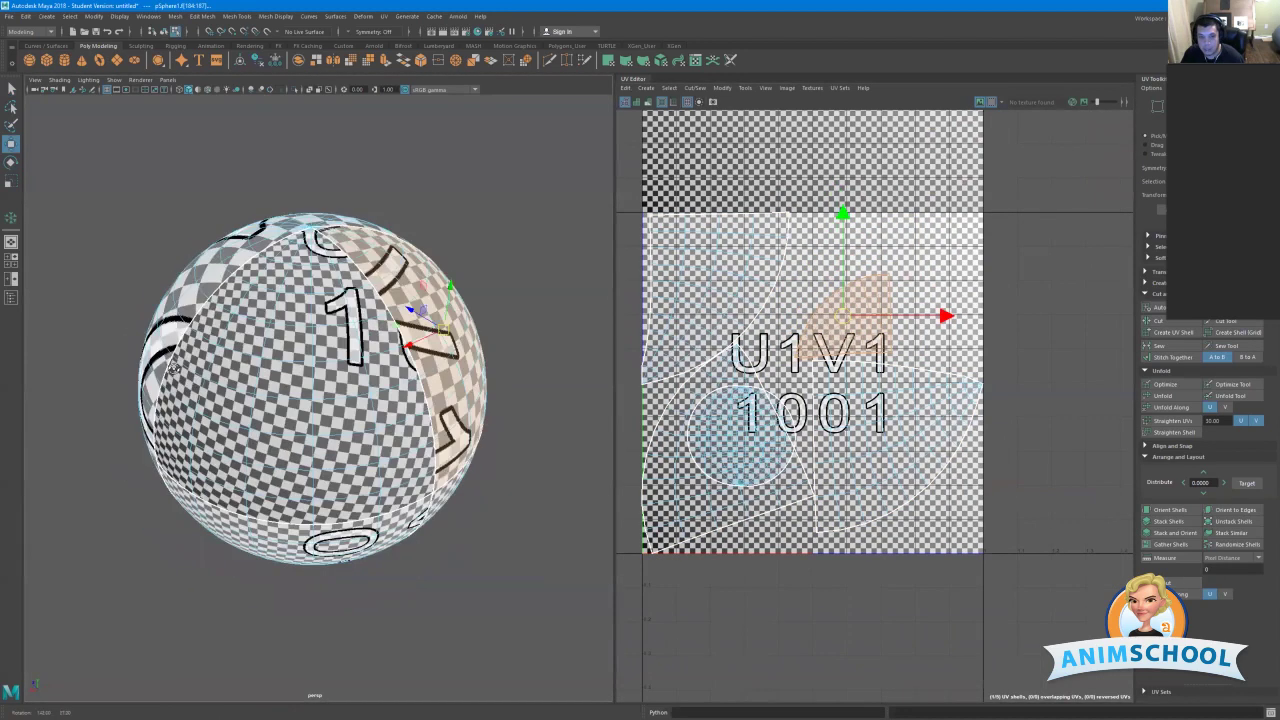
Compare the checker square sizes of the shrunken quarter shell, the larger quarters and the round shell all around the sphere.
left_click_drag(174, 369, 135, 270, "alt")
left_click(557, 371)
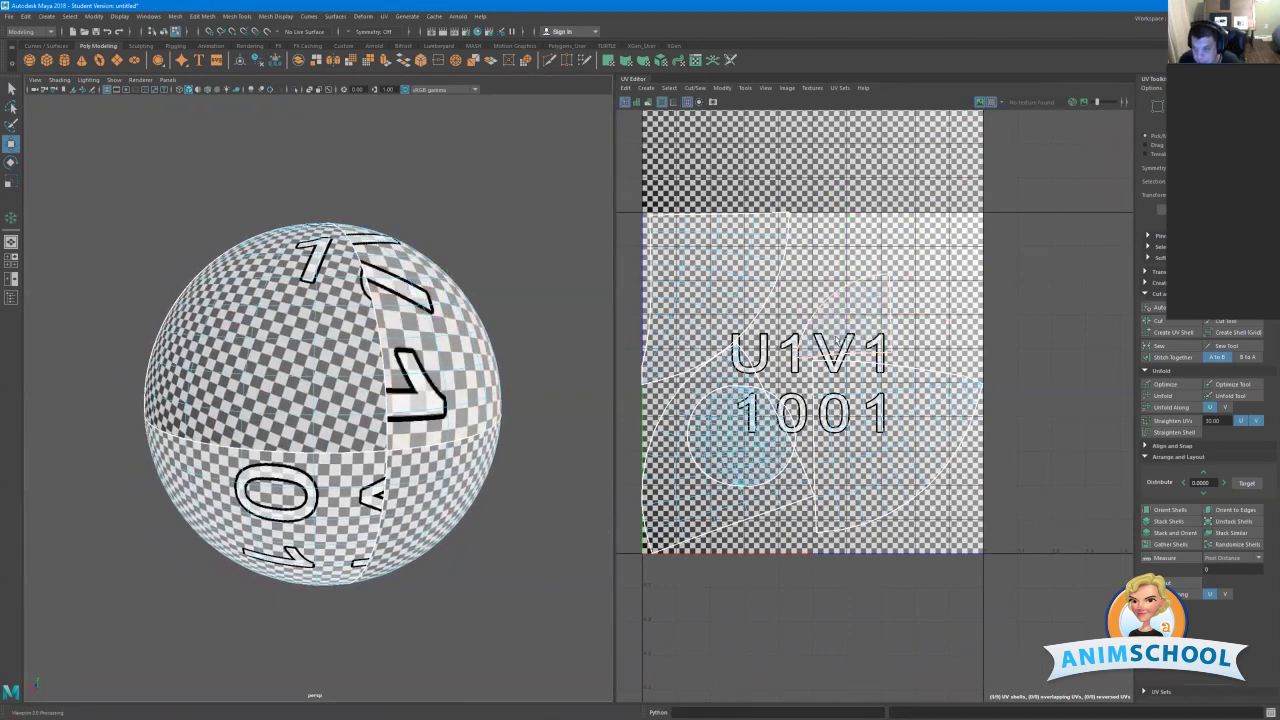
left_click(808, 338)
double_click(836, 340)
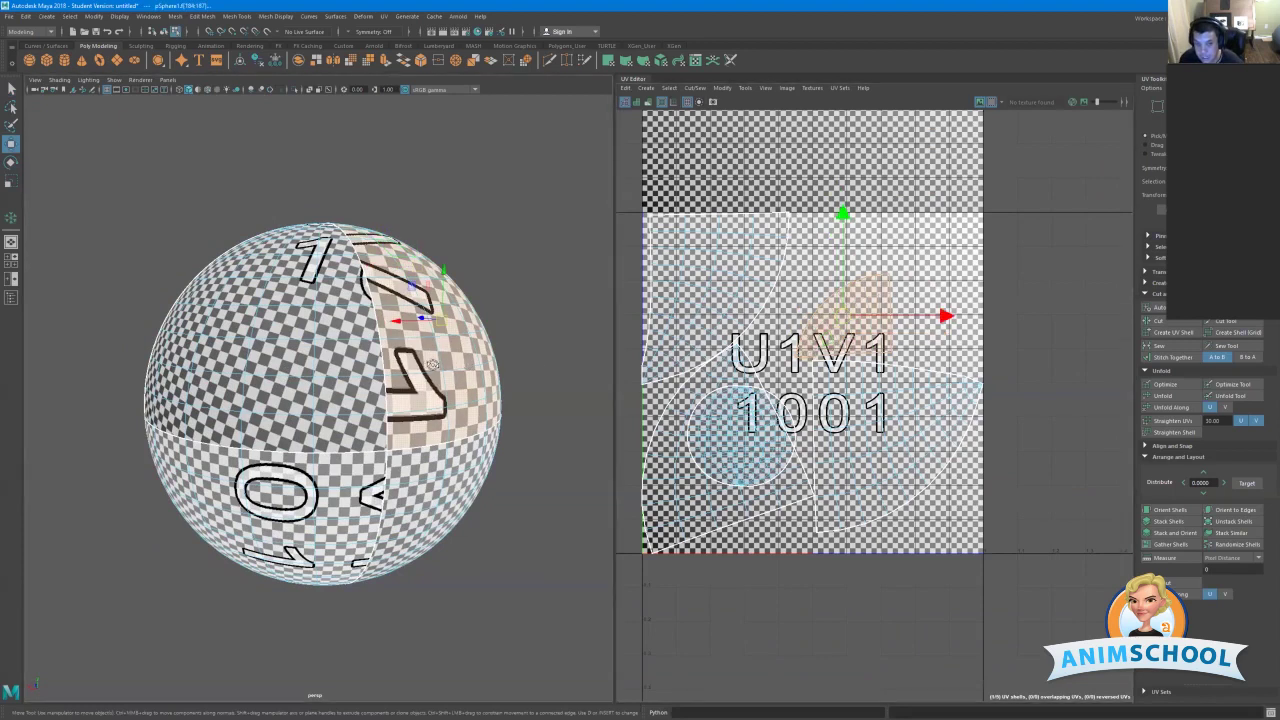
left_click_drag(466, 365, 440, 415, "alt")
left_click_drag(332, 376, 300, 306, "alt")
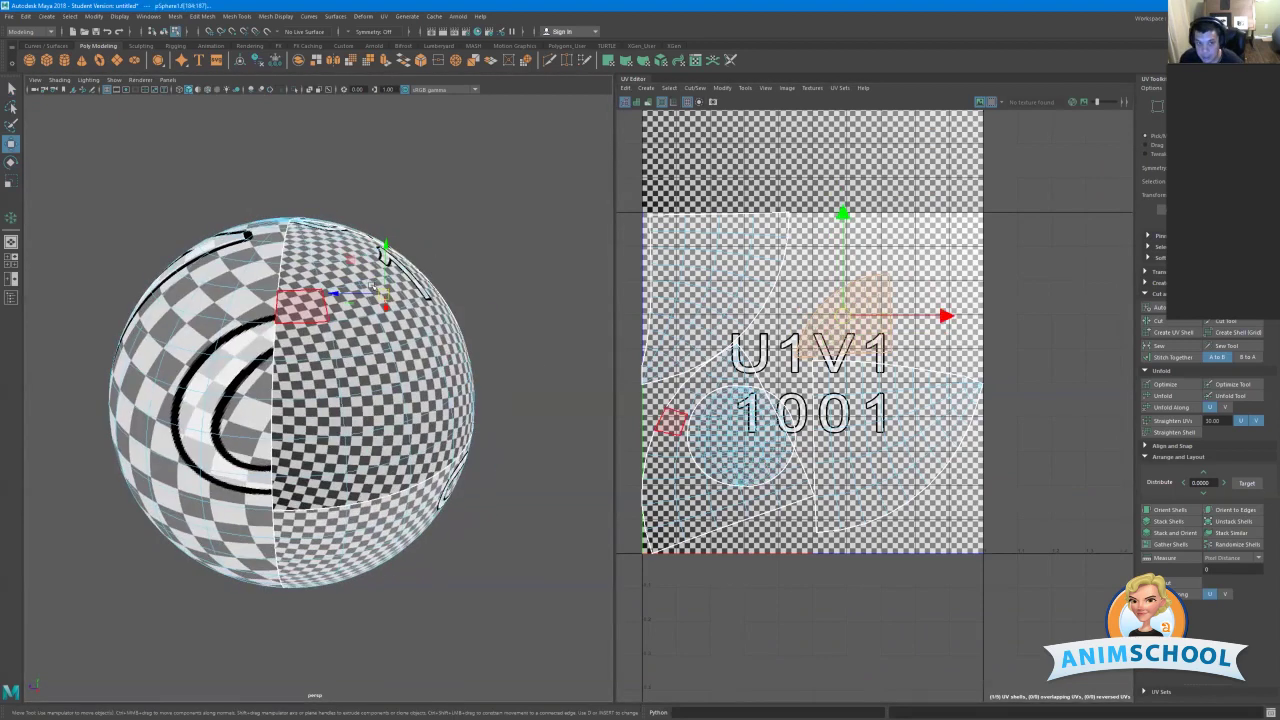
left_click_drag(400, 296, 328, 287, "alt")
left_click_drag(423, 514, 341, 478, "alt")
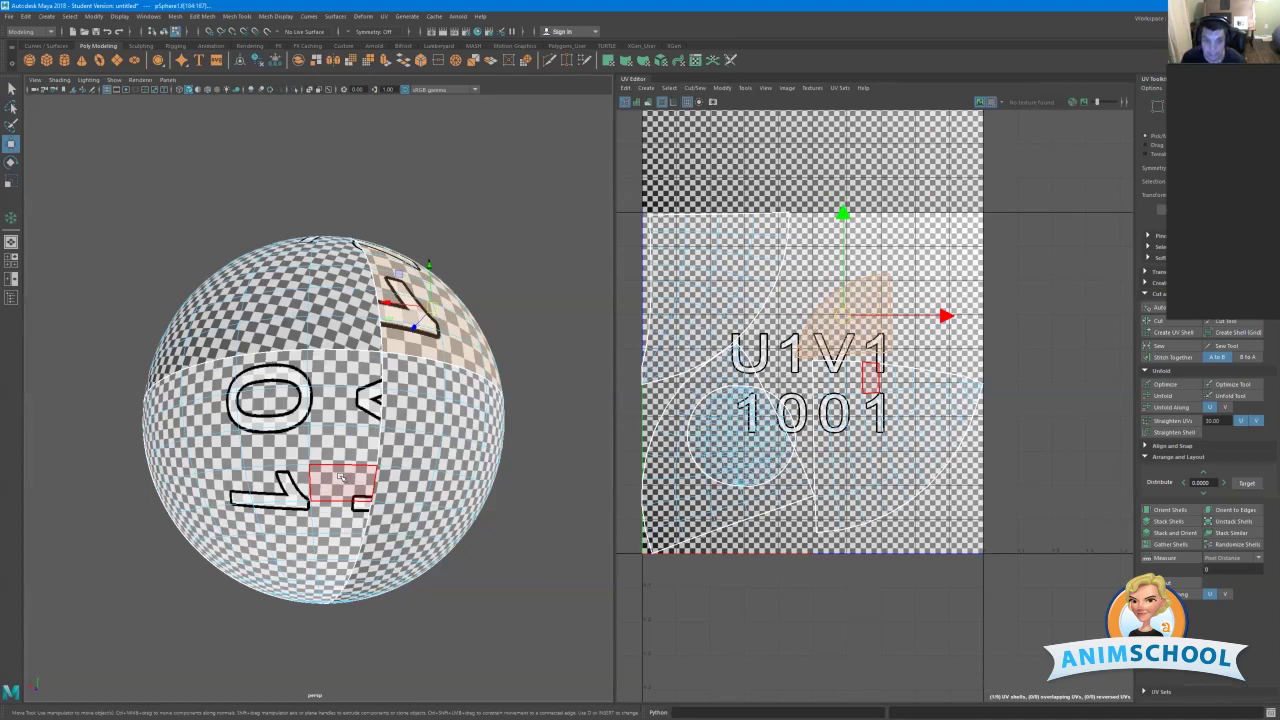
Inspect the seams around the digit 1 with the shell deselected, picking single faces on the dense quarter shell for comparison.
left_click(444, 208)
left_click_drag(444, 208, 355, 284, "alt")
right_click_drag(355, 284, 369, 307, "alt")
scroll(369, 305, "up", 4)
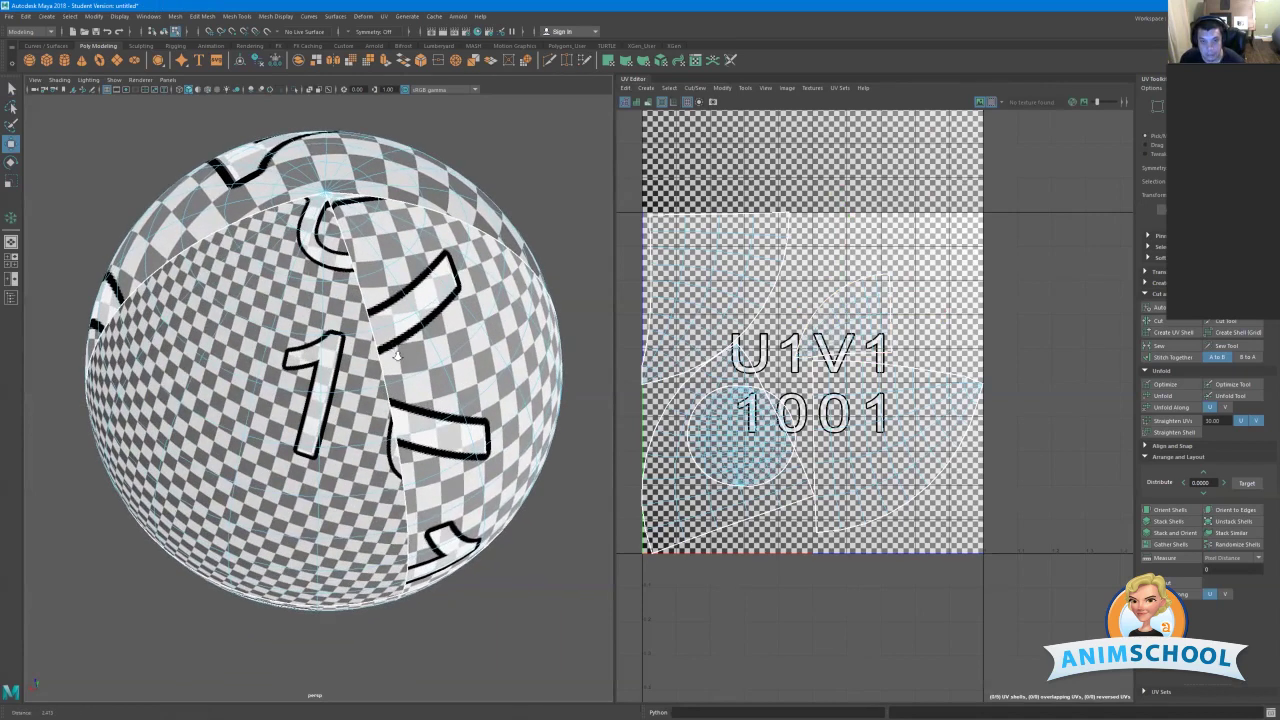
scroll(406, 284, "up", 2)
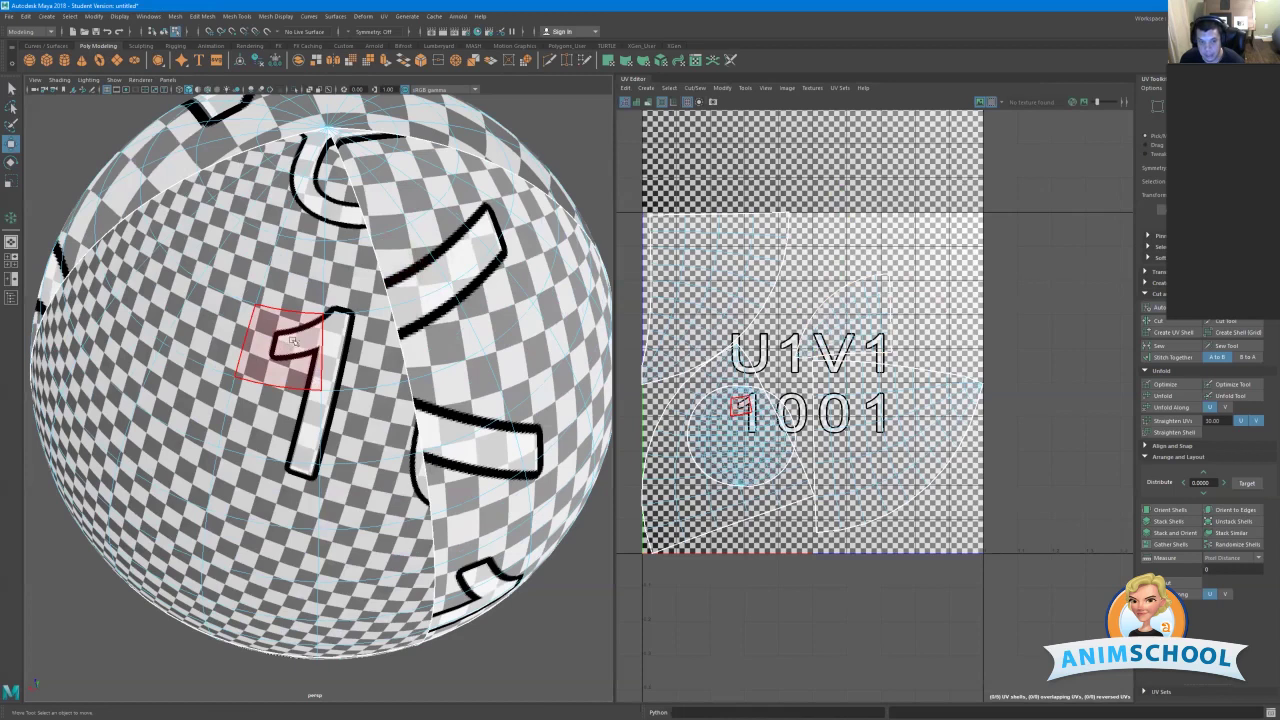
left_click(297, 346)
scroll(400, 316, "up", 2)
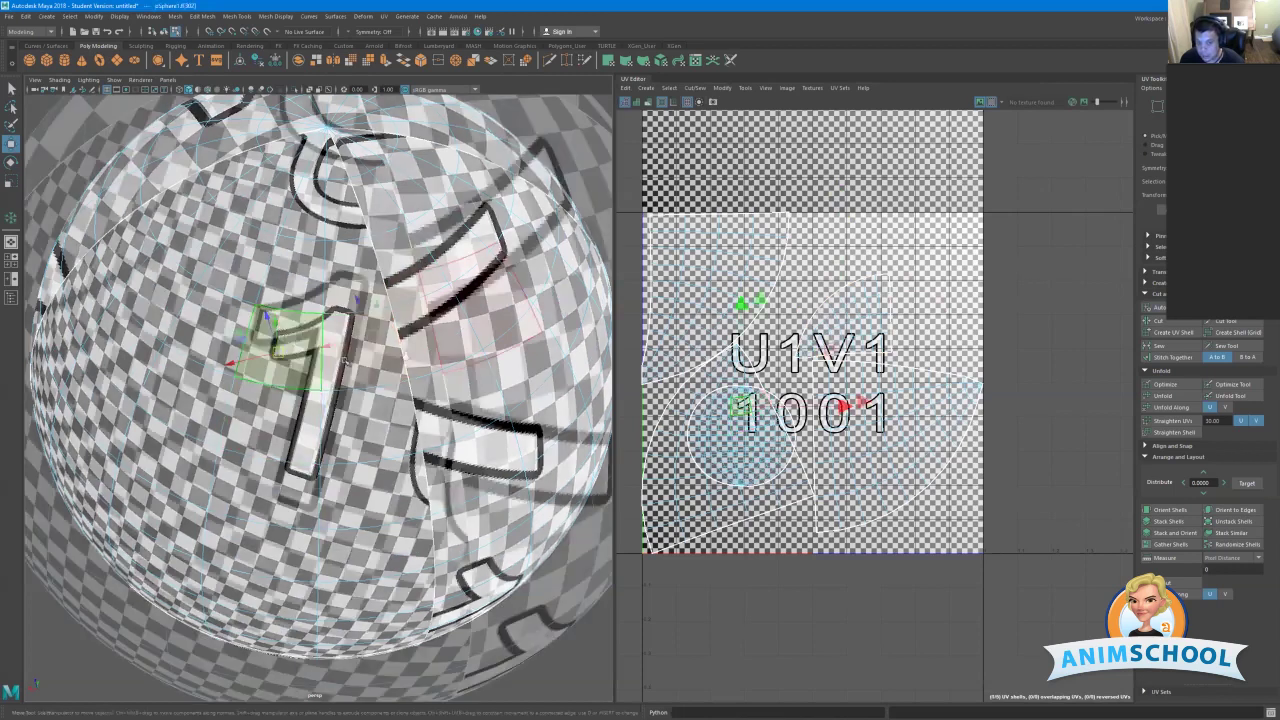
left_click(371, 336)
right_click_drag(510, 405, 271, 311, "alt")
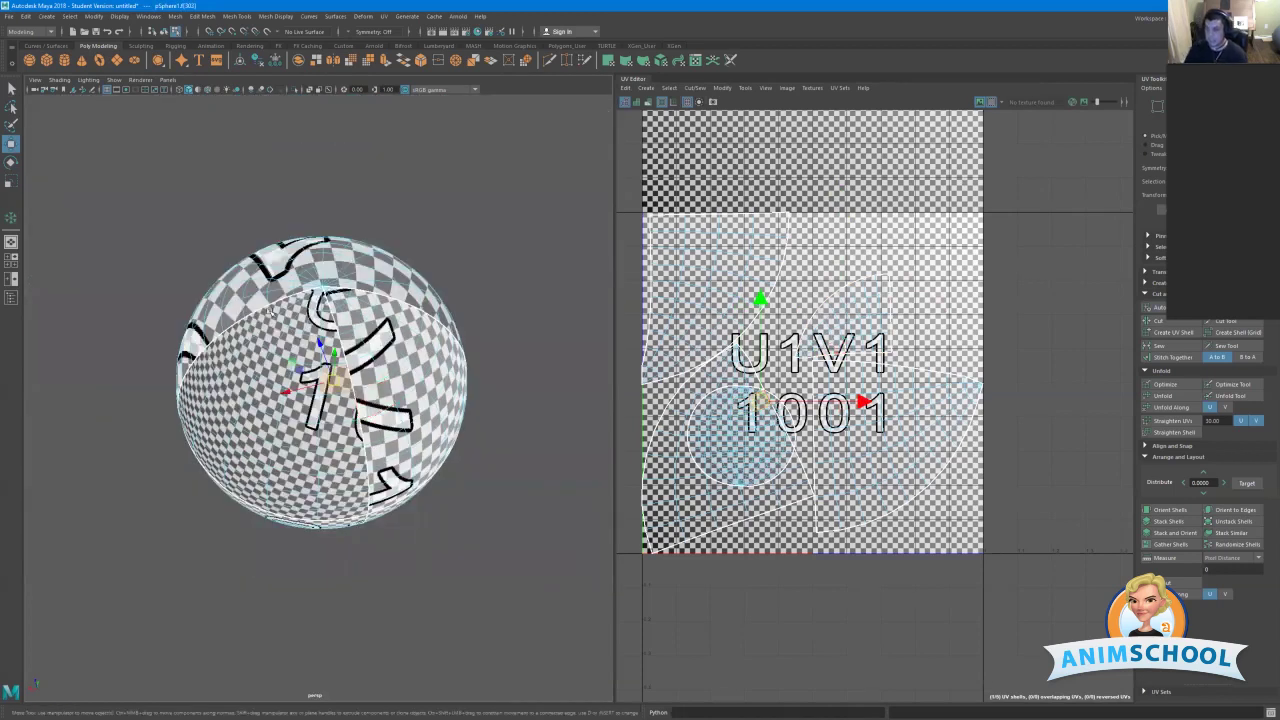